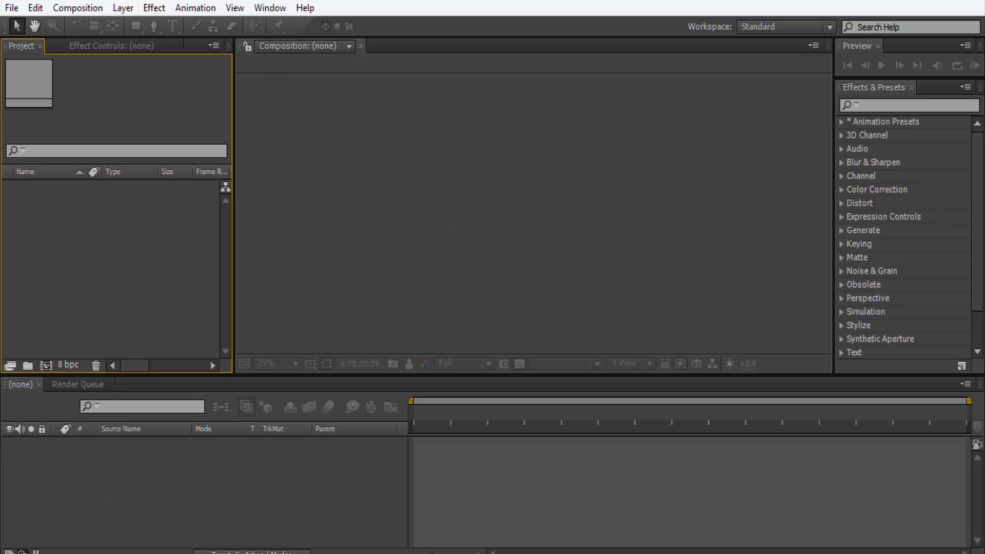
Examine the source files in the Intro TUT folder and its Particles subfolder.
left_click(94, 553)
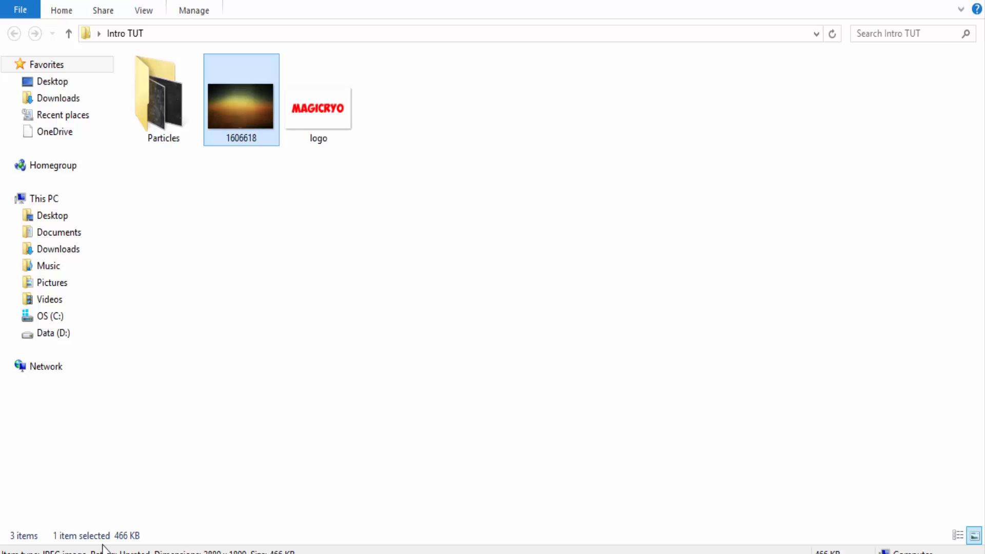
left_click(351, 255)
left_click_drag(471, 123, 145, 187)
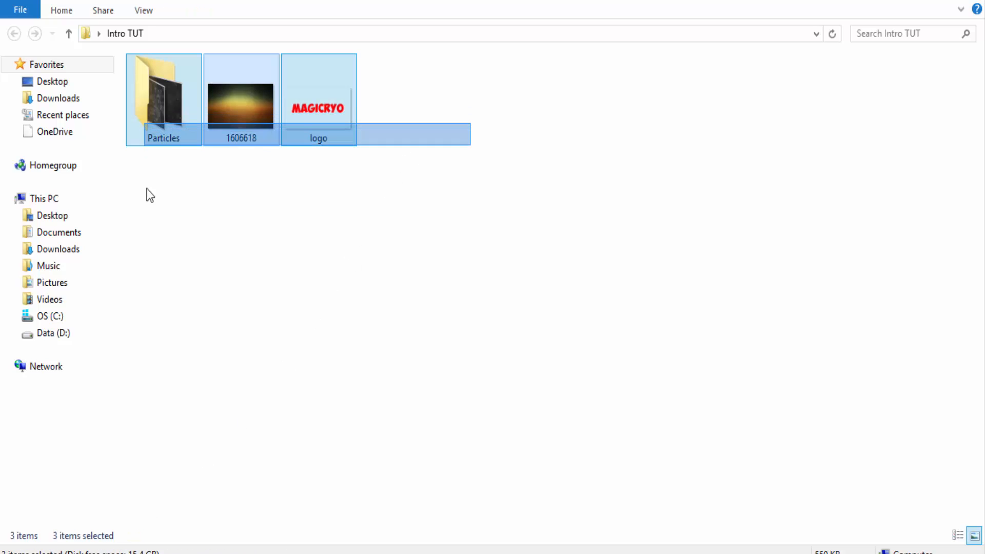
left_click(261, 197)
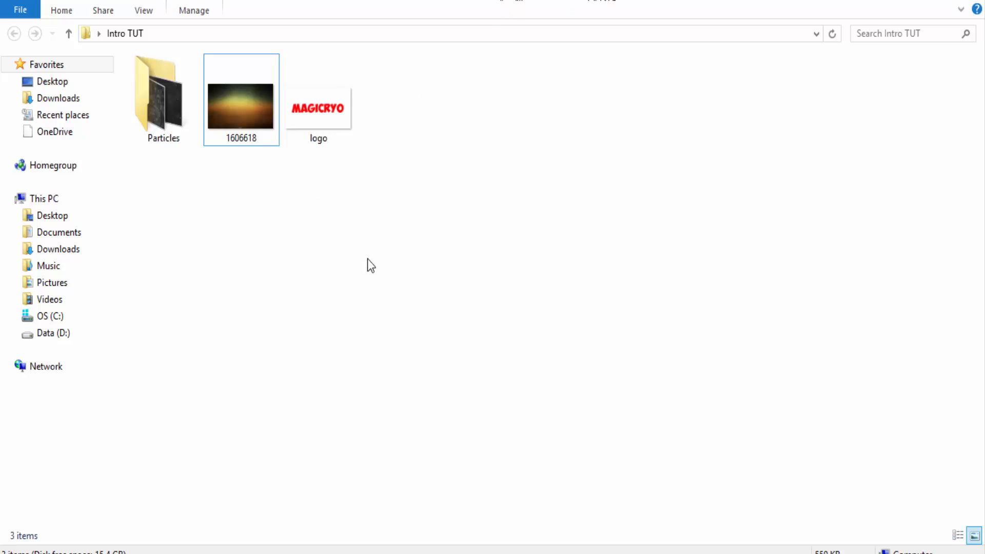
left_click(330, 132)
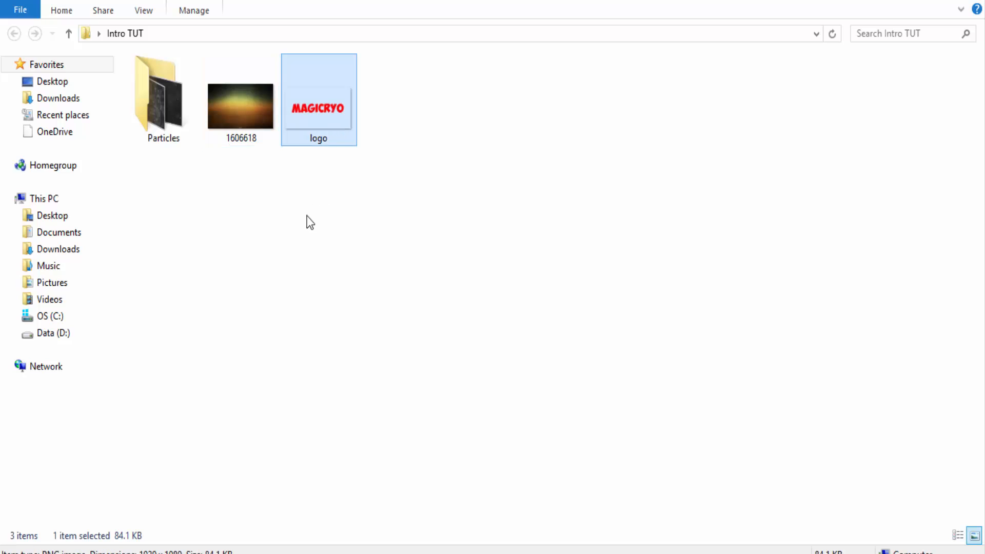
left_click(239, 141)
double_click(177, 114)
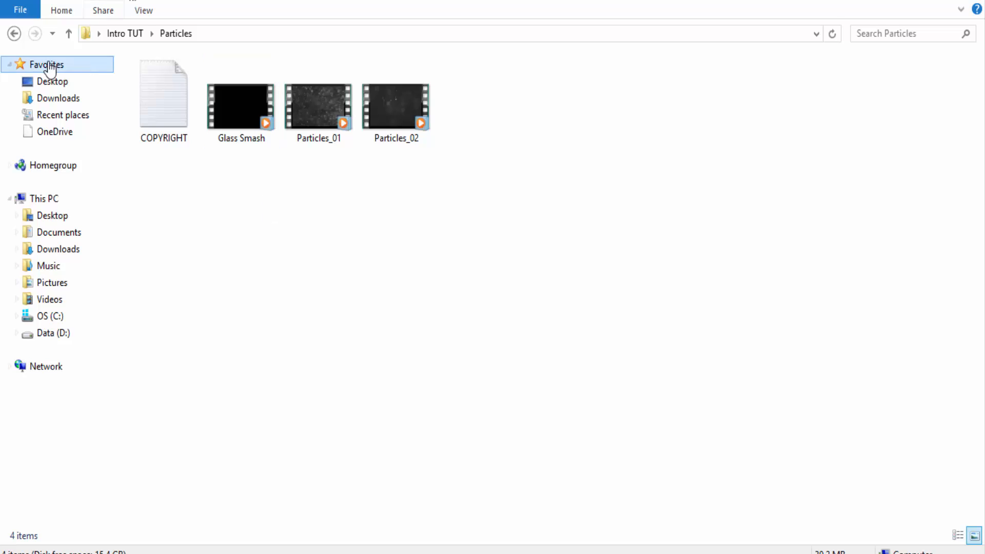
left_click(14, 32)
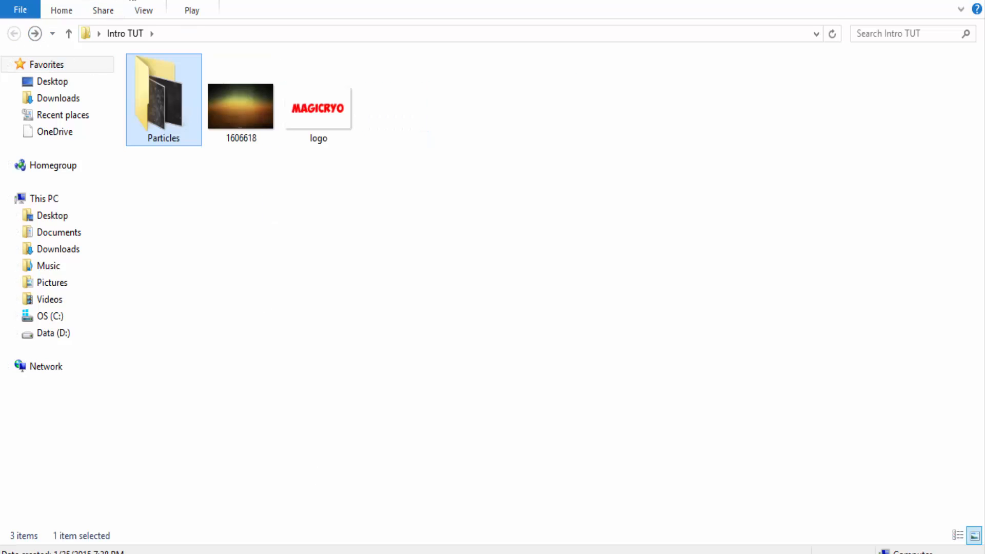
Import the logo and 1606618 images from the Intro TUT folder into the After Effects project.
left_click(149, 487)
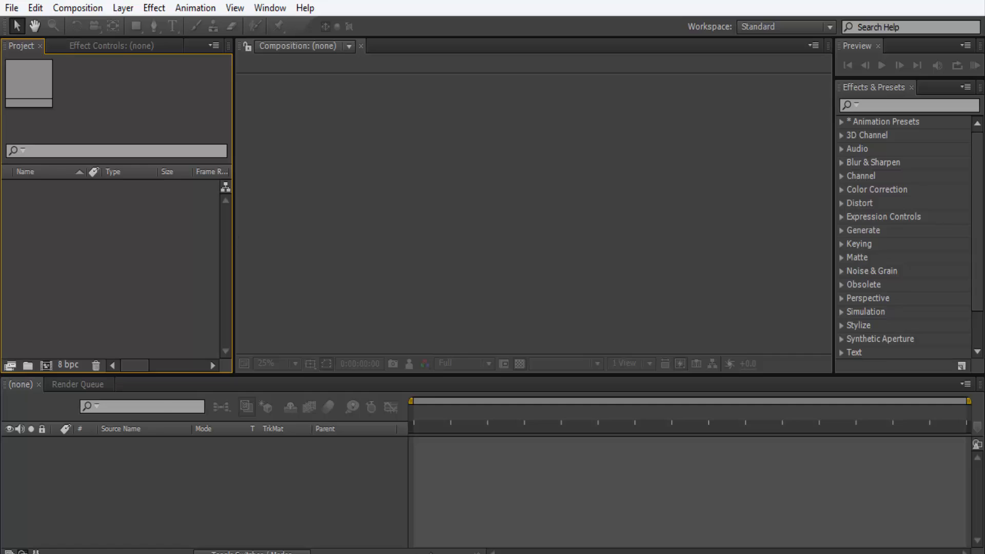
left_click_drag(307, 2, 701, 1)
left_click(357, 125)
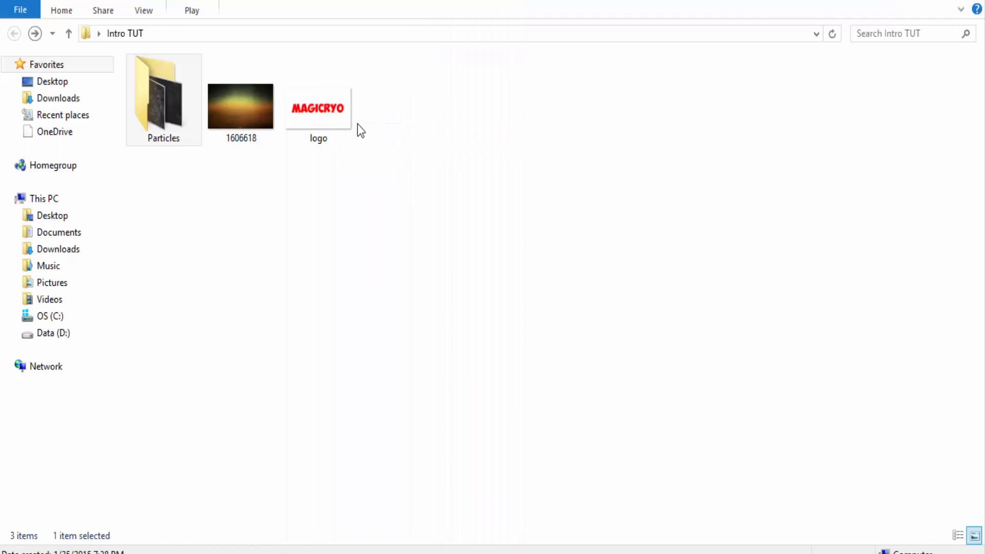
left_click_drag(396, 128, 356, 184)
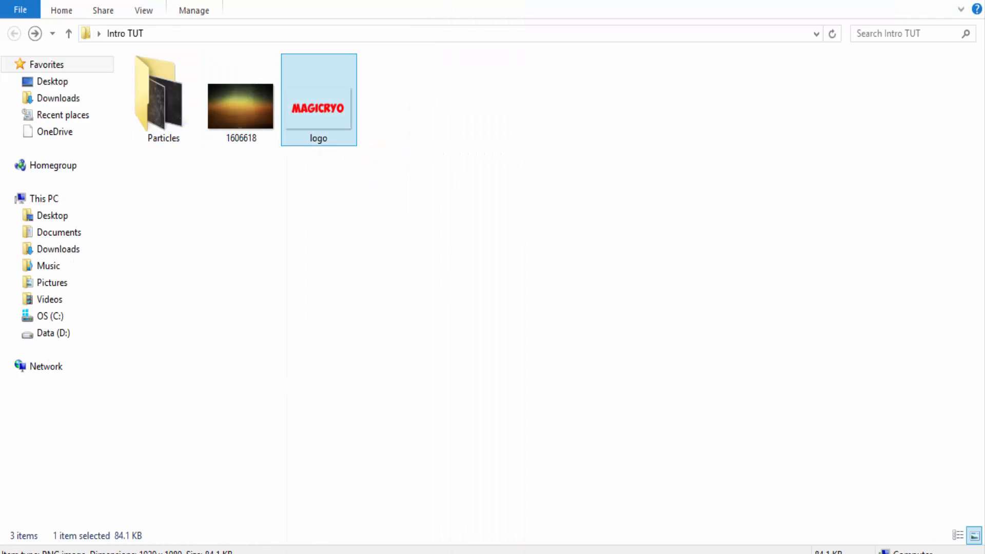
key("alt+Tab")
left_click_drag(358, 122, 504, 245)
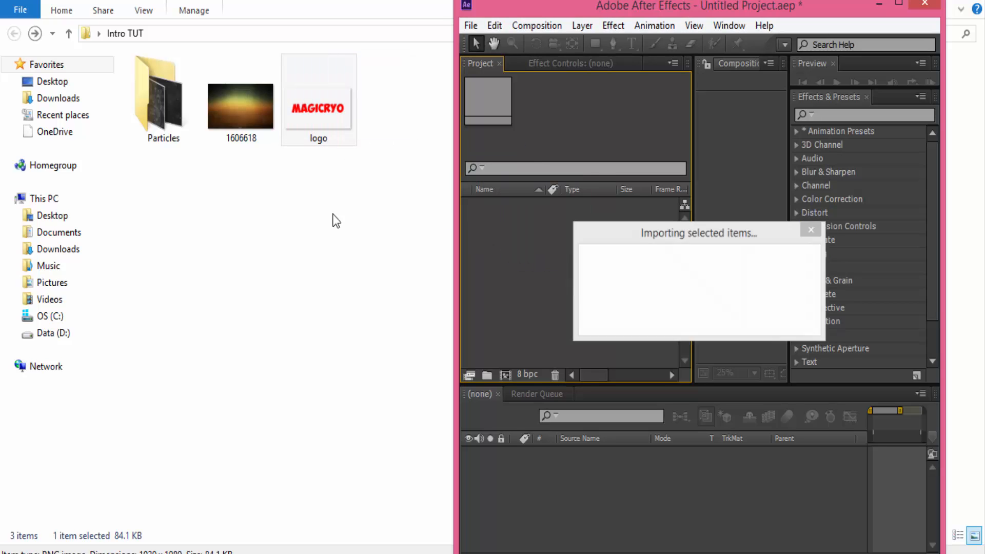
left_click_drag(238, 118, 525, 306)
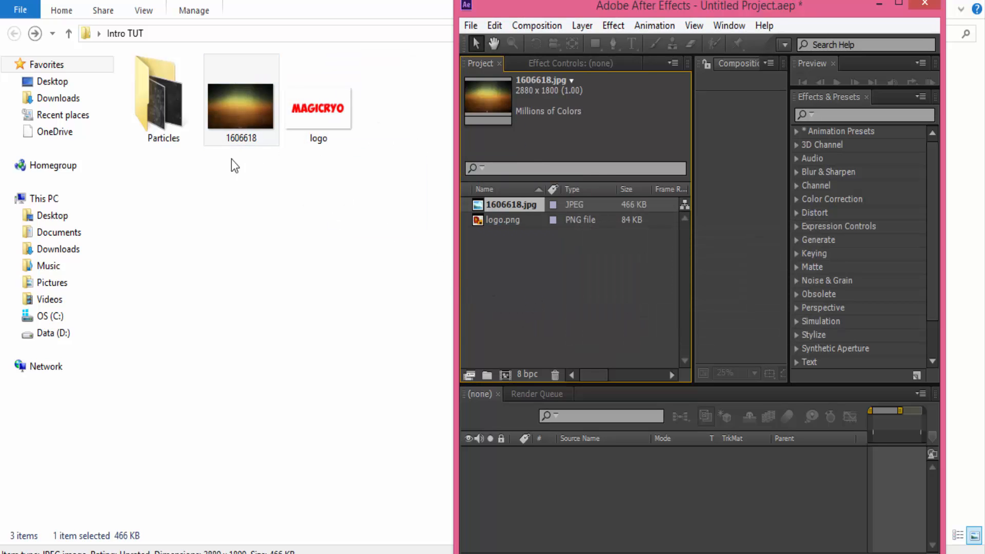
Import the Glass Smash and Particles_01 videos from the Particles folder and restore After Effects to full screen.
left_click(149, 109)
double_click(150, 109)
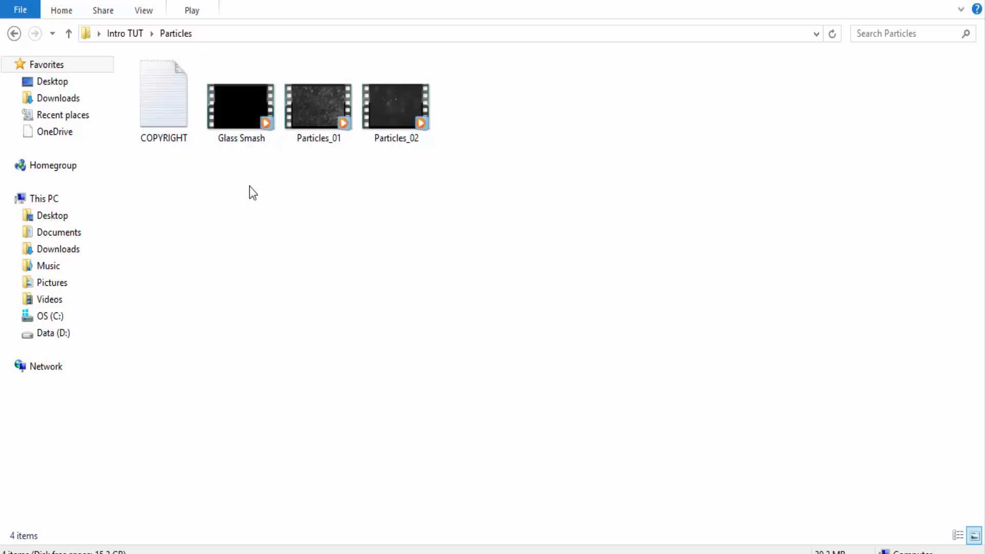
left_click(236, 123)
left_click(306, 118, "ctrl")
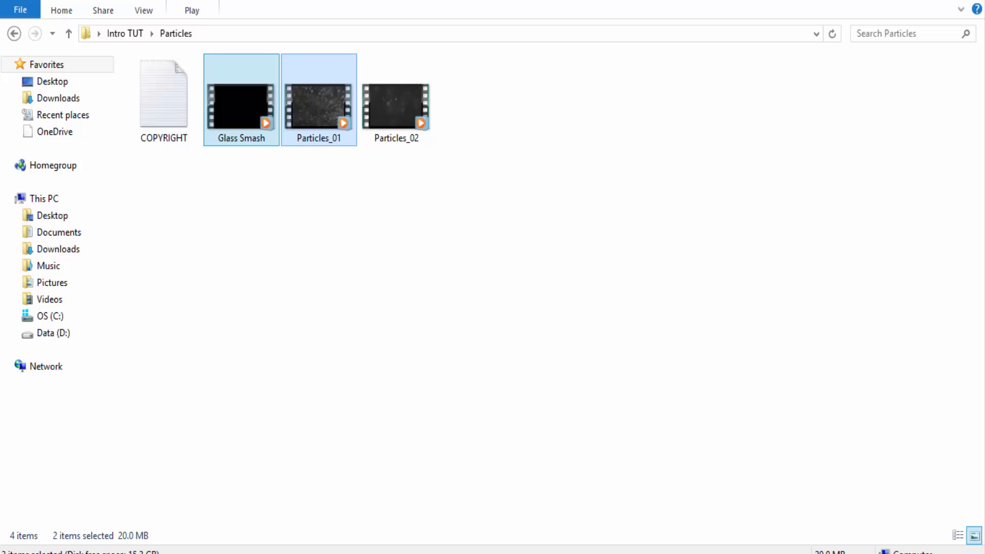
key("alt+Tab")
left_click_drag(237, 121, 550, 318)
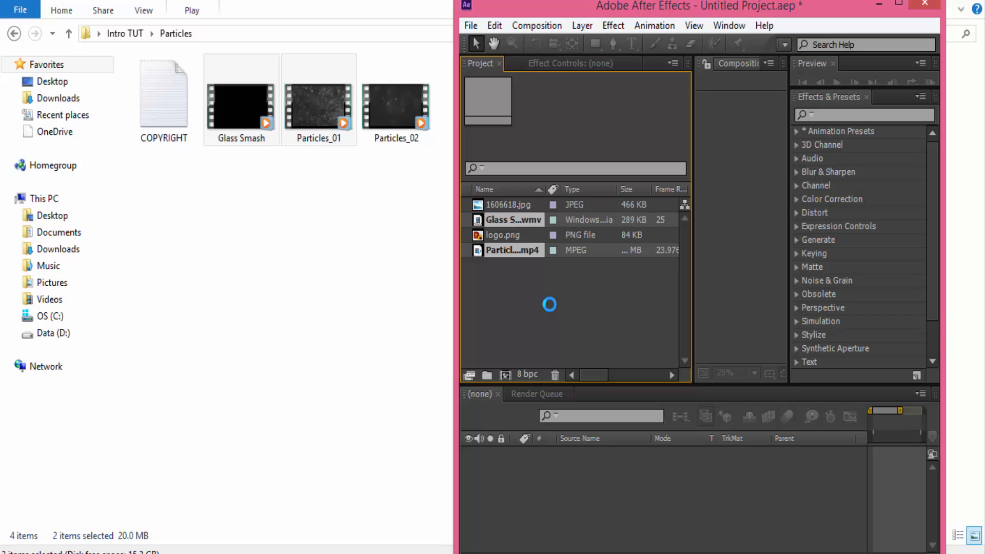
left_click(898, 3)
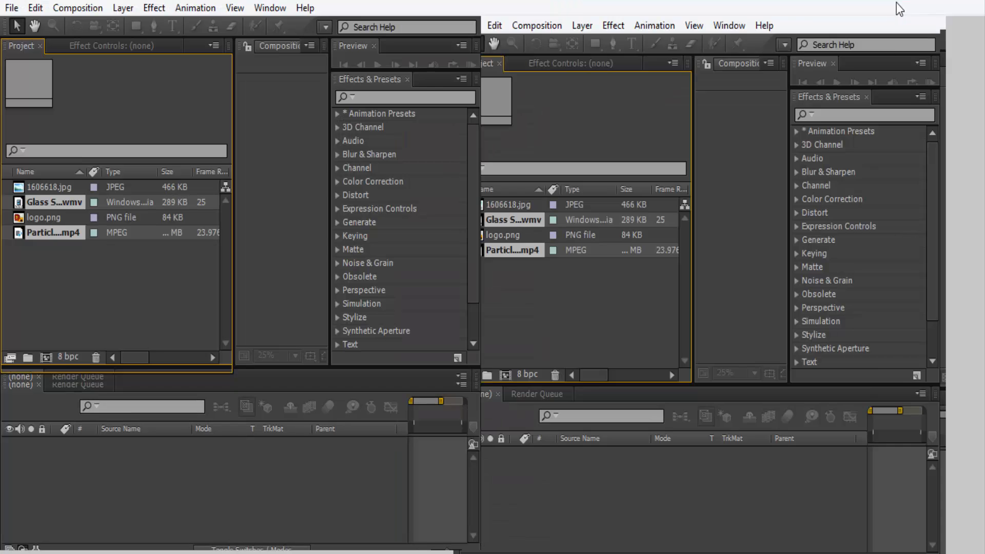
left_click(79, 290)
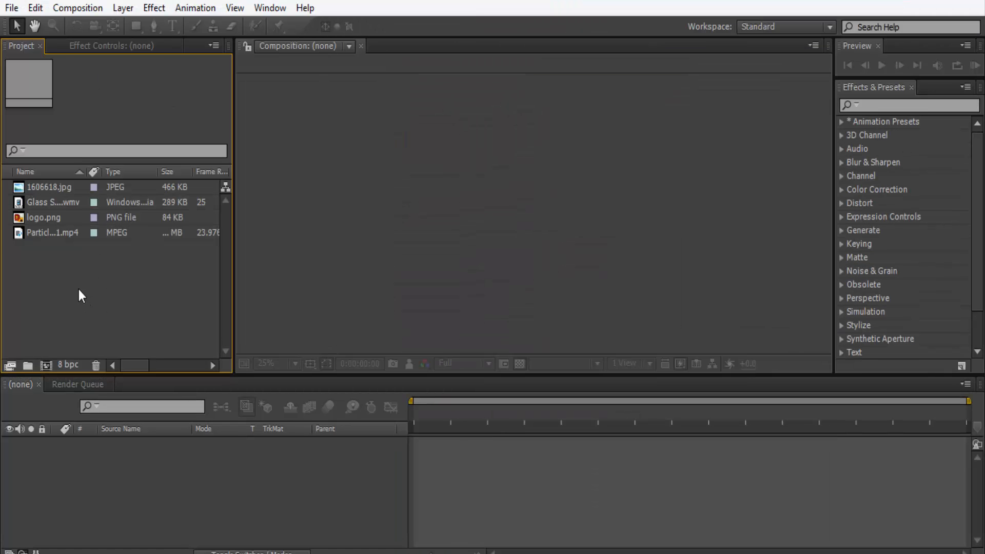
Create a composition directly from the 1606618.jpg image and close its timeline.
left_click_drag(41, 190, 83, 497)
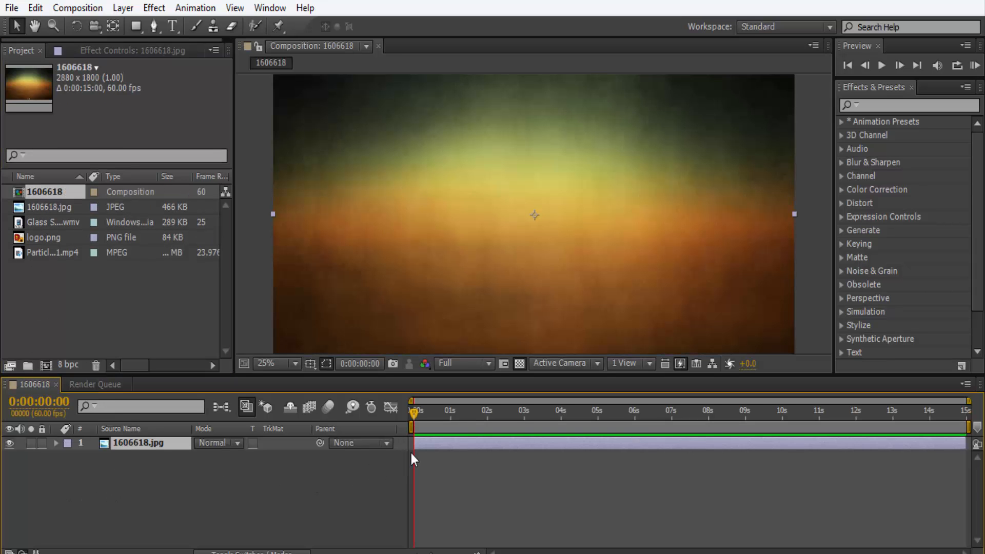
key("comma")
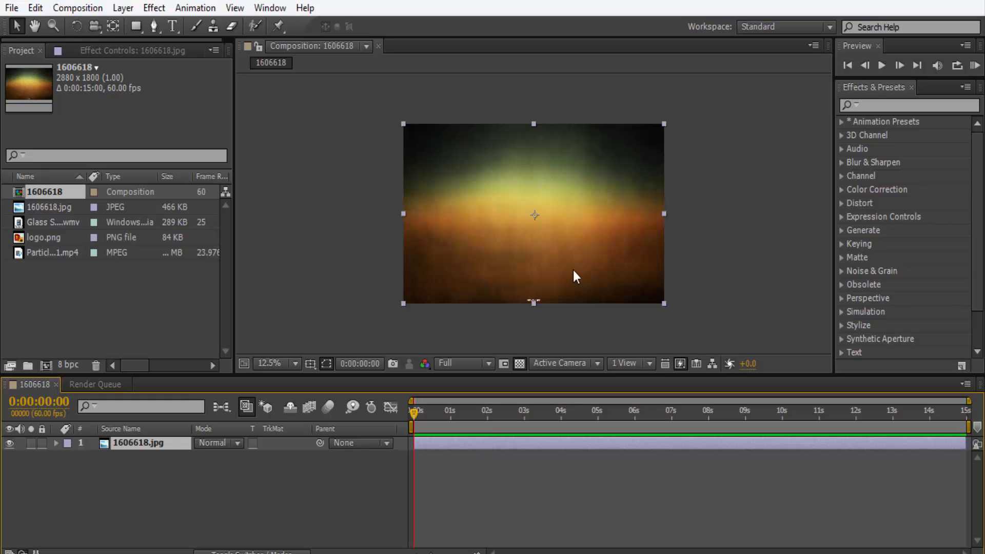
left_click(55, 384)
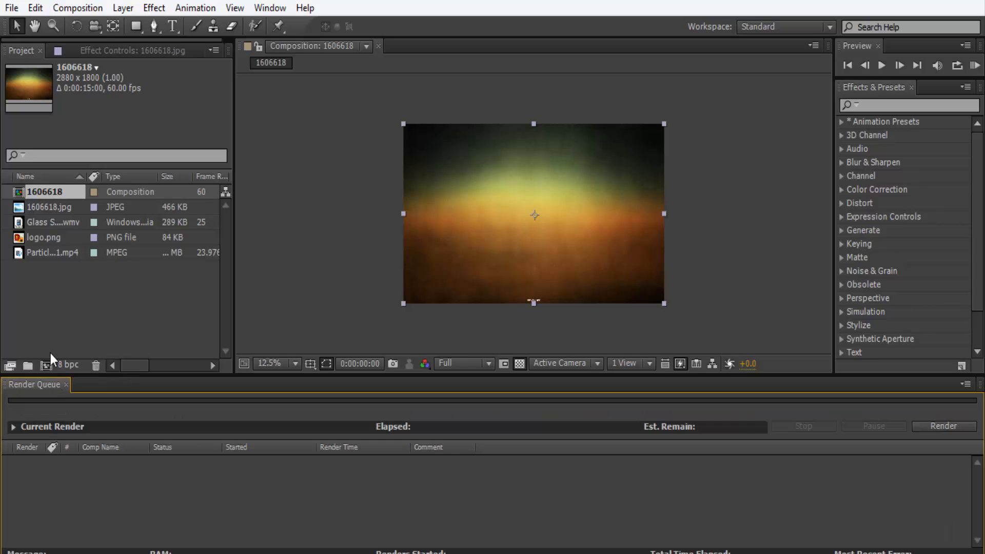
Create a 1920 x 1080, 60 fps, 15-second composition named INtro.
left_click(70, 9)
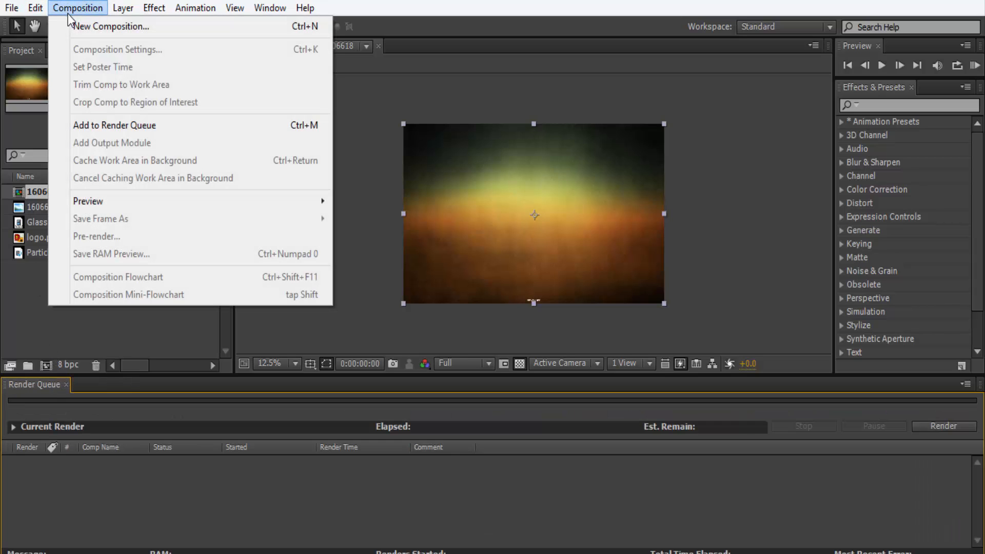
left_click(89, 33)
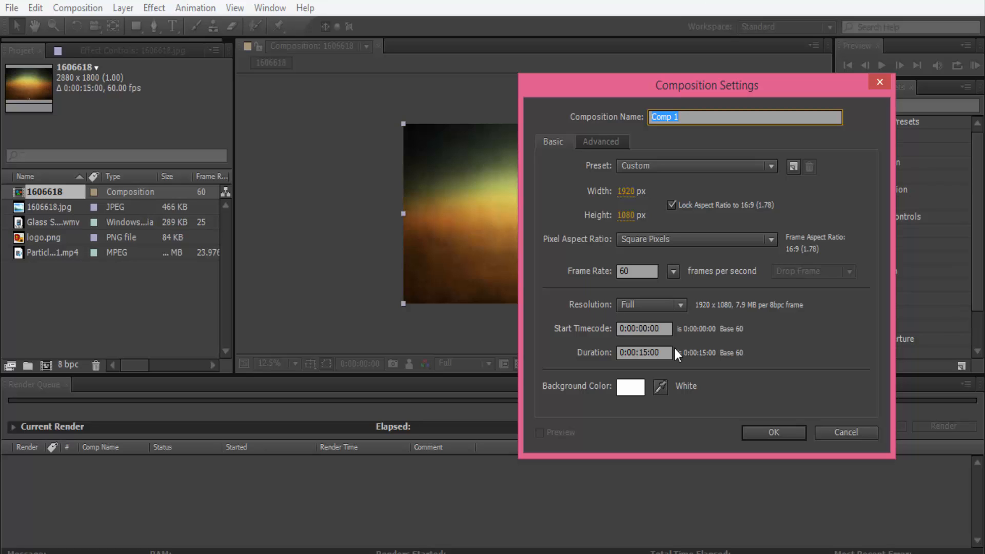
left_click(646, 352)
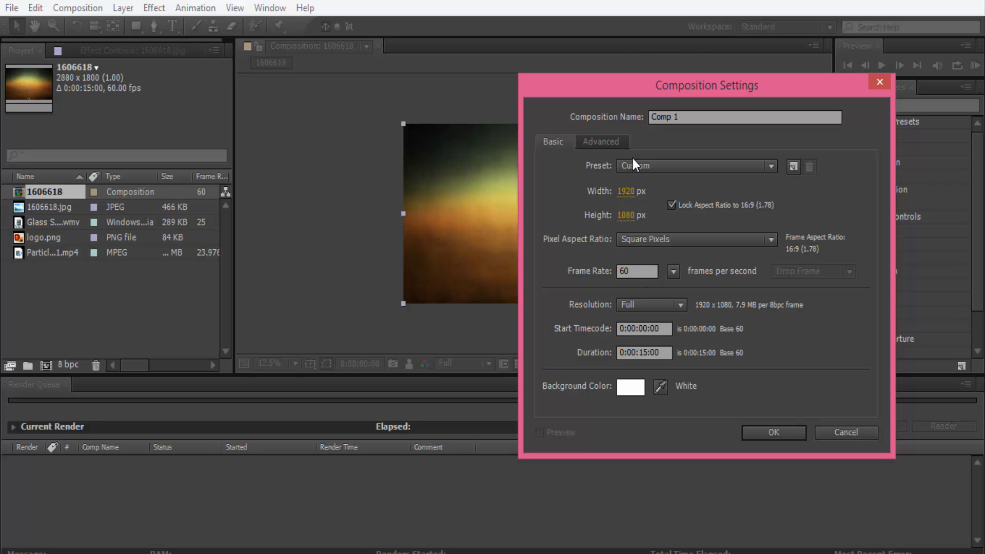
left_click(660, 117)
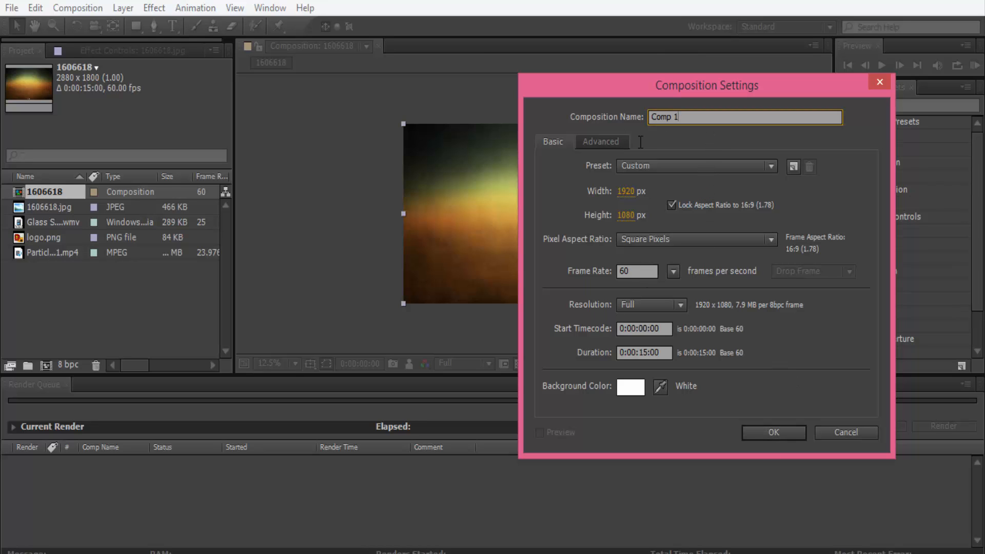
type("INtro")
left_click(766, 436)
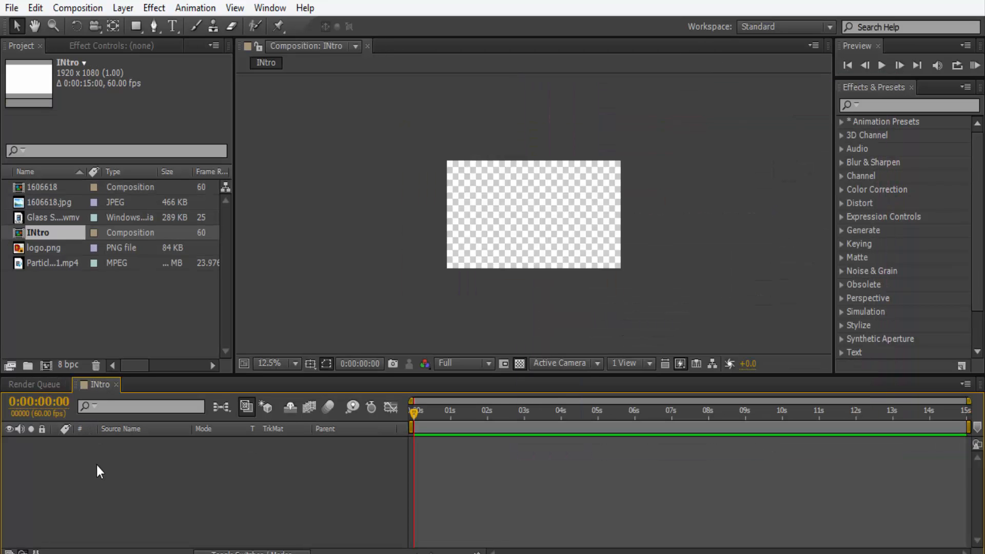
Add 1606618.jpg to the INtro composition and scale it down until it just covers the whole frame.
left_click(41, 303)
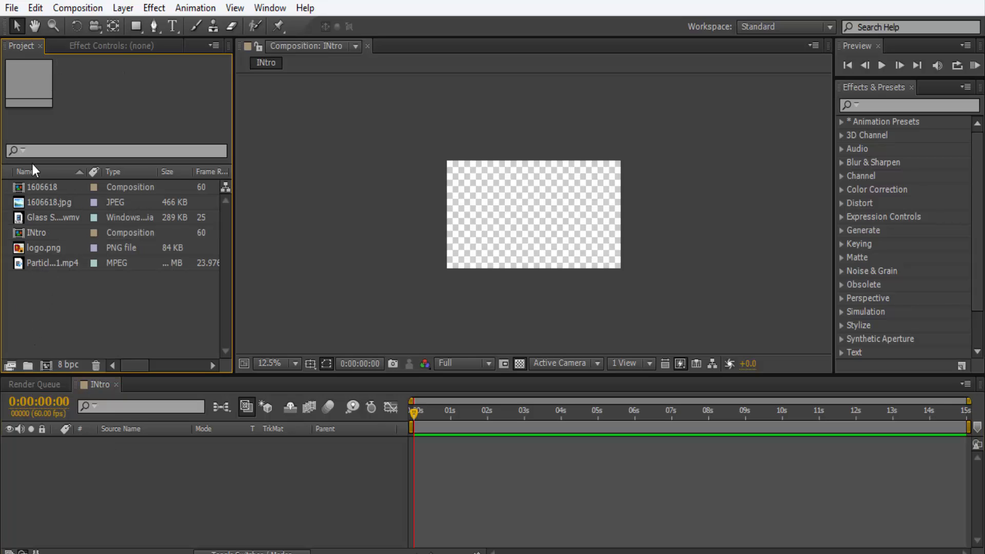
left_click_drag(35, 204, 115, 451)
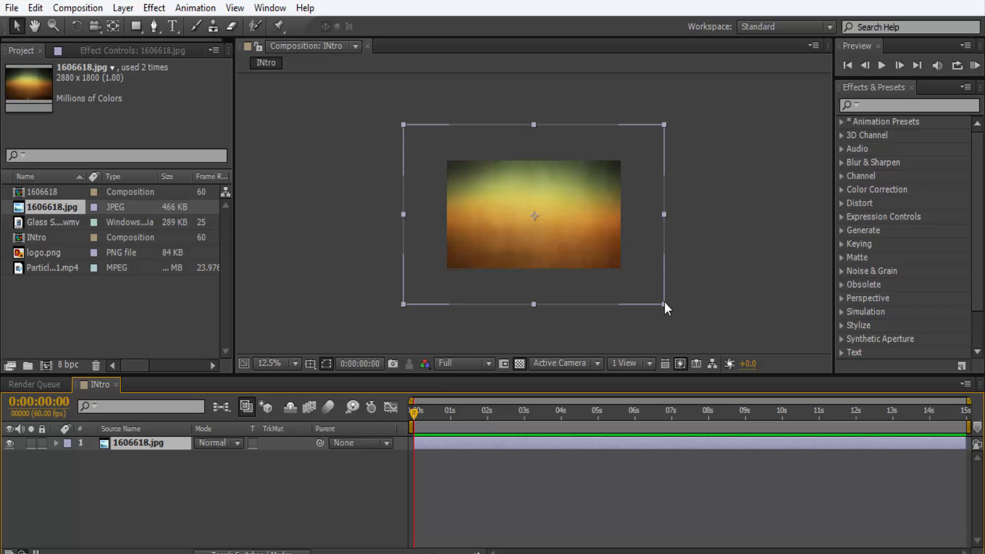
left_click_drag(665, 303, 620, 270)
scroll(621, 268, "up", 1)
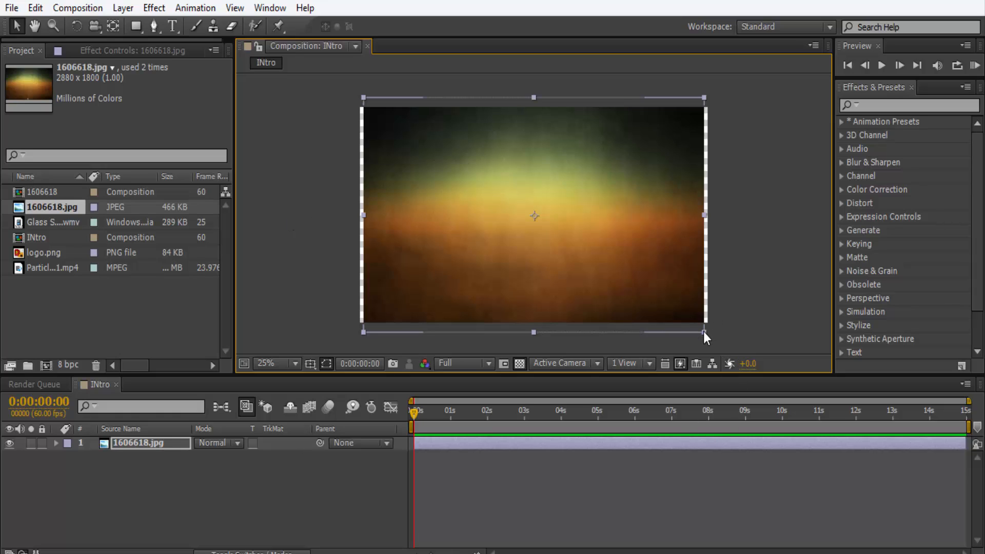
left_click_drag(703, 332, 710, 340)
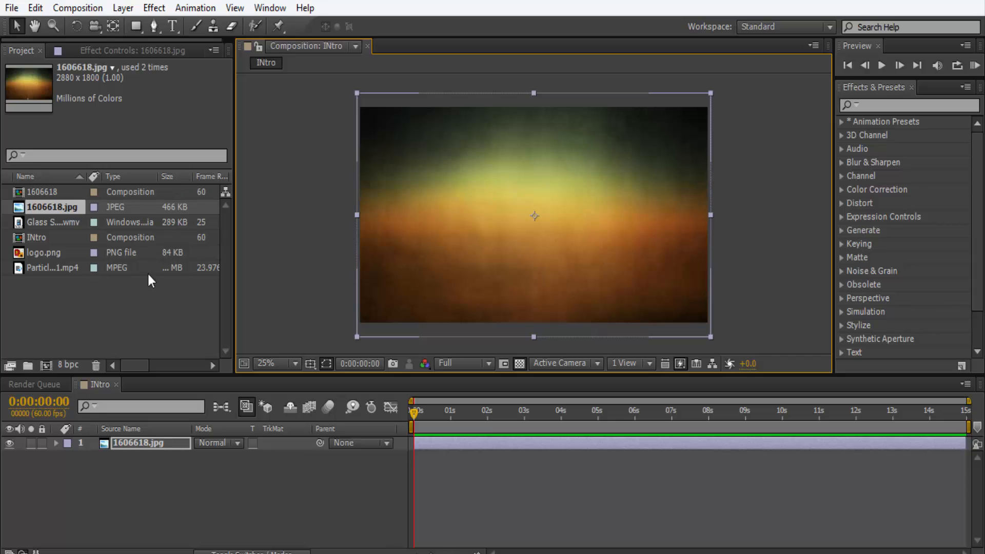
Add logo.png above the background image and place the MP3 music track below both layers in INtro.
left_click_drag(36, 252, 143, 438)
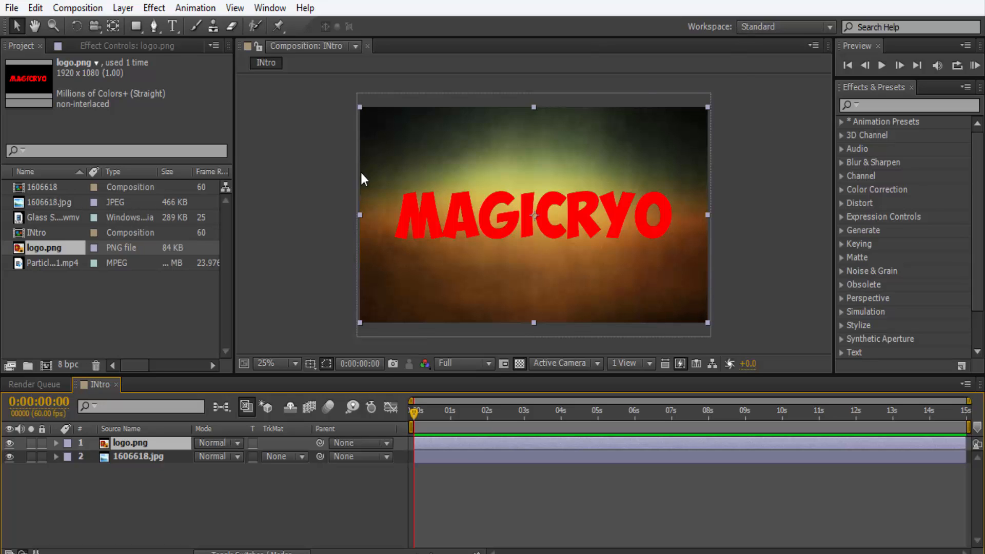
left_click(50, 319)
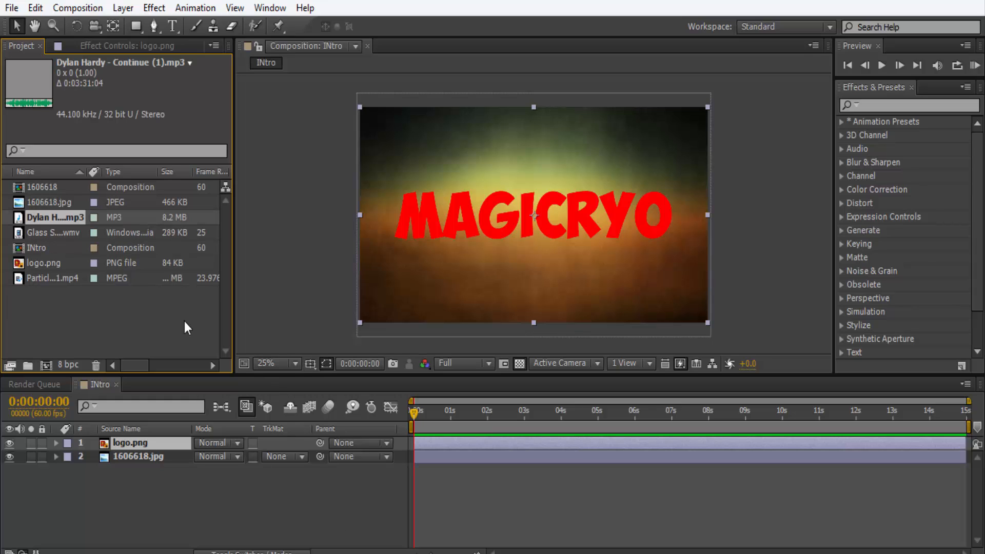
left_click(53, 337)
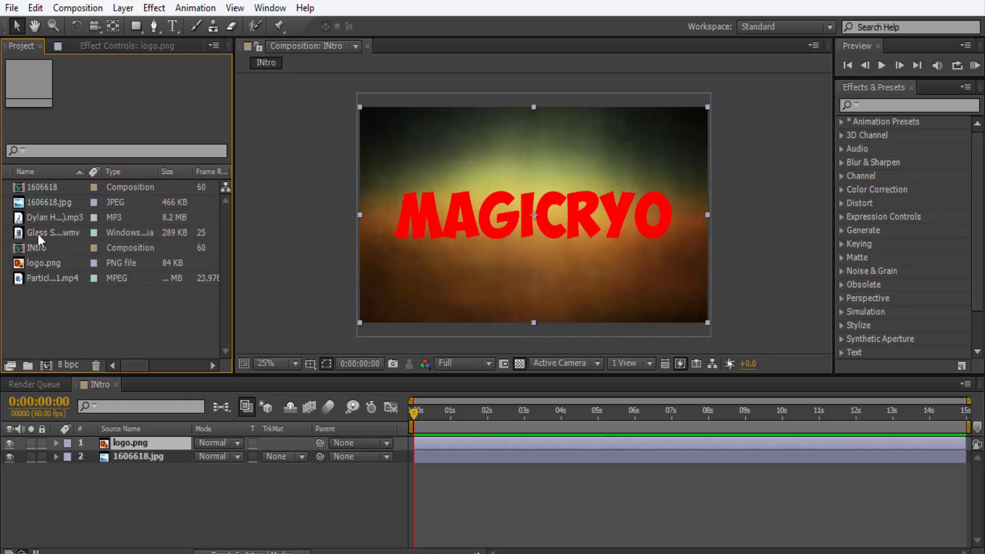
left_click(121, 460)
left_click(128, 491)
left_click_drag(45, 222, 131, 476)
left_click(136, 491)
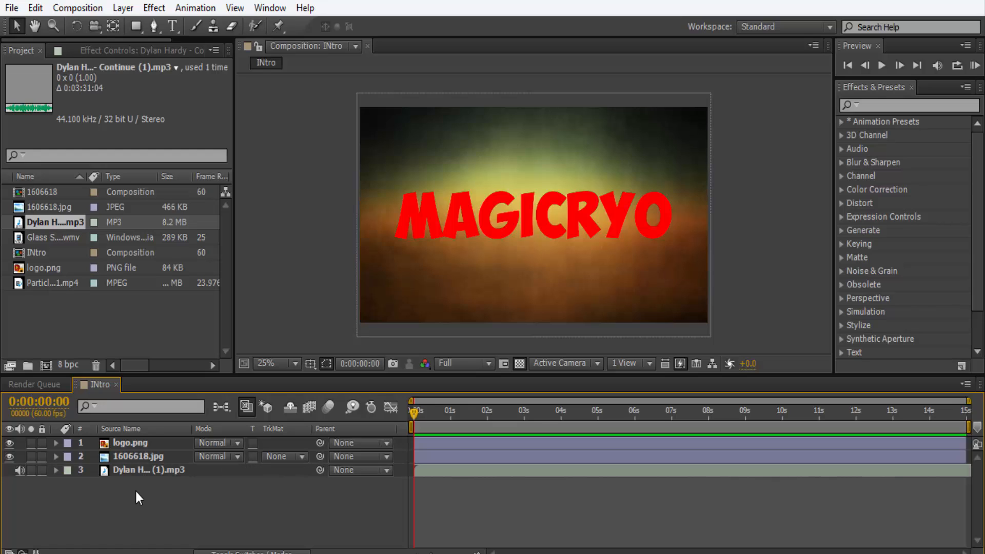
Add Particles_01.mp4 as the uppermost layer of INtro and enlarge it to fill the frame.
left_click_drag(59, 285, 137, 519)
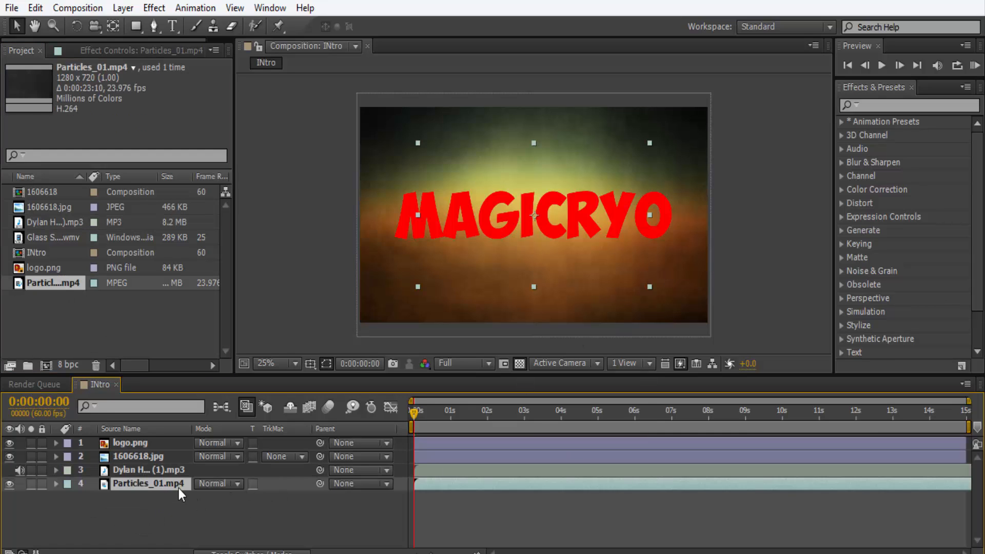
left_click_drag(178, 485, 171, 437)
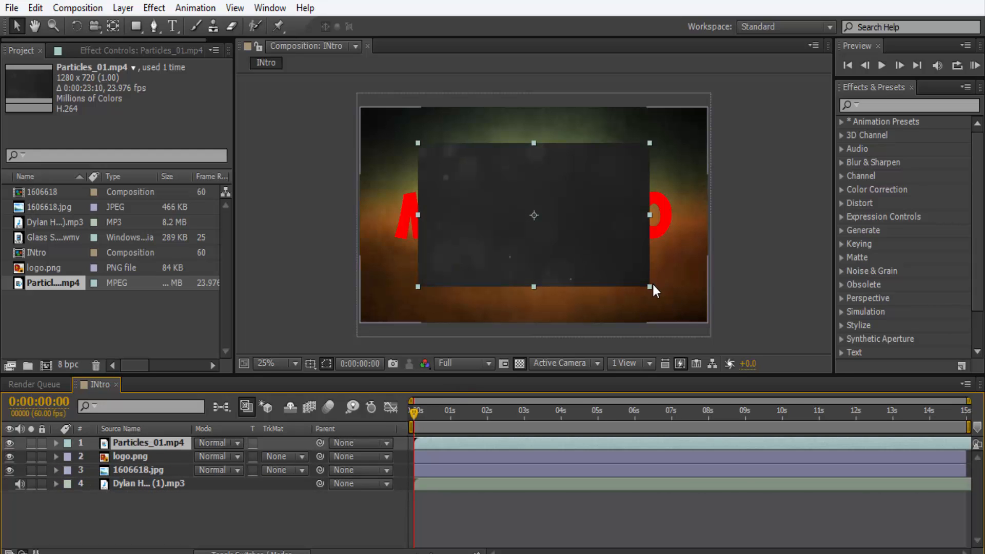
left_click_drag(651, 296, 709, 326)
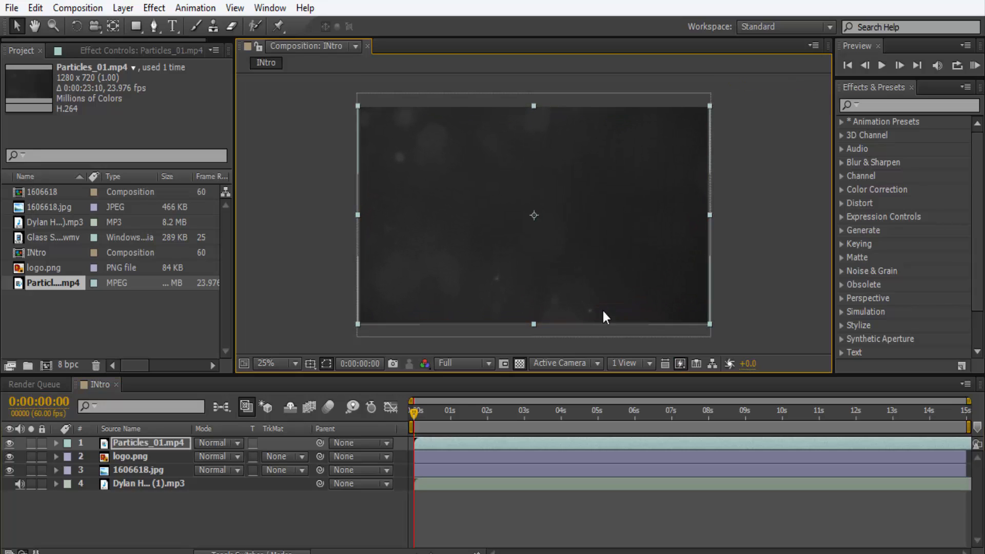
Set the Particles_01.mp4 layer's blending mode to Screen and check the particles over the logo up to about 2:47.
left_click(250, 551)
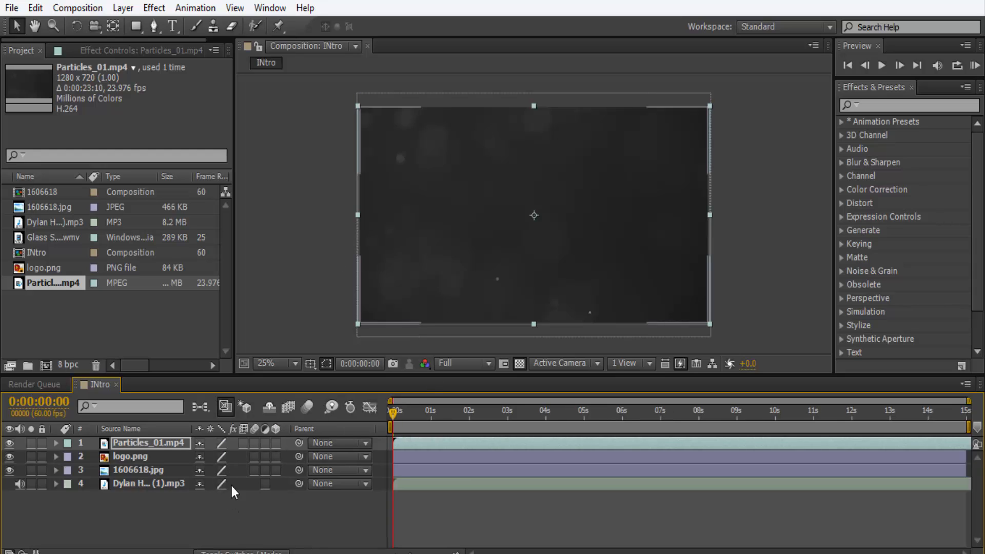
left_click(250, 551)
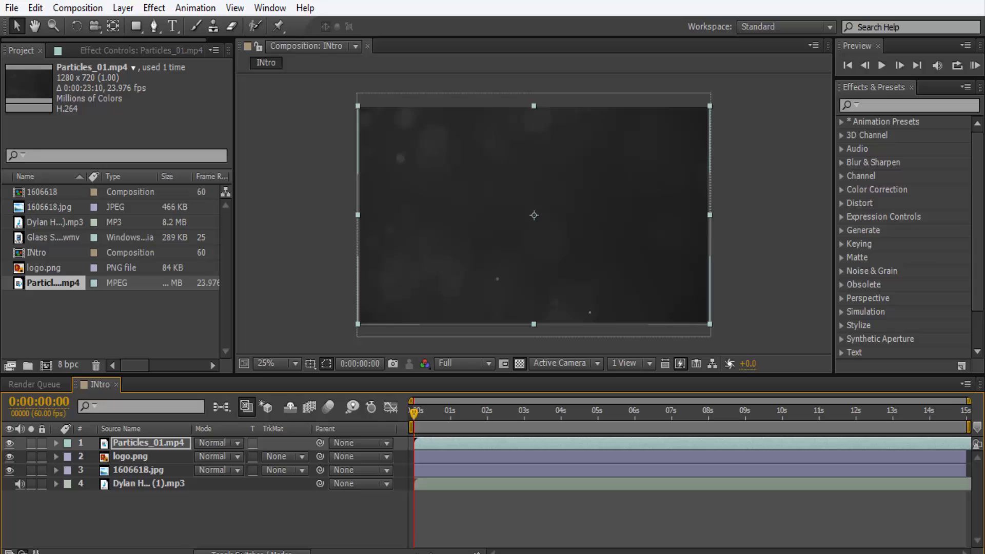
left_click(237, 441)
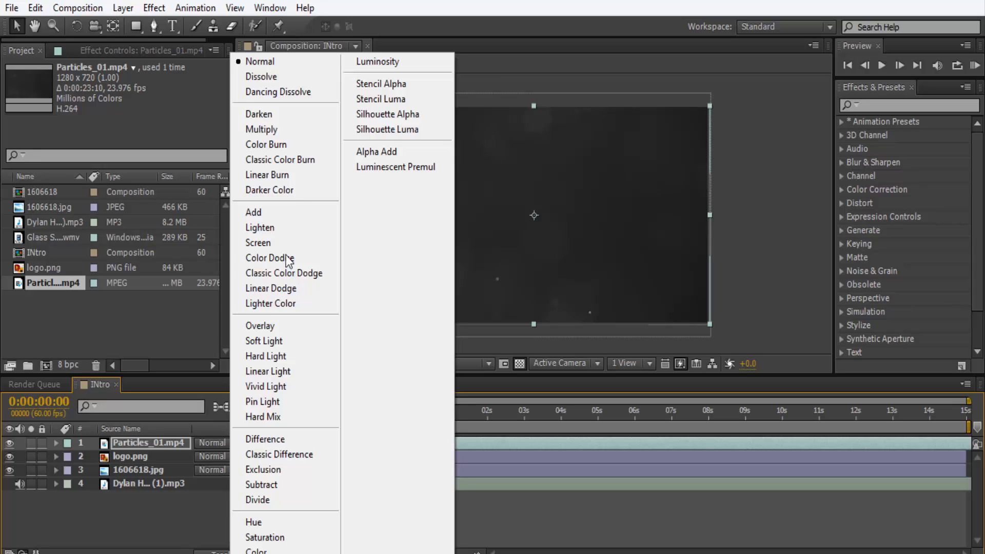
left_click(278, 212)
left_click(219, 443)
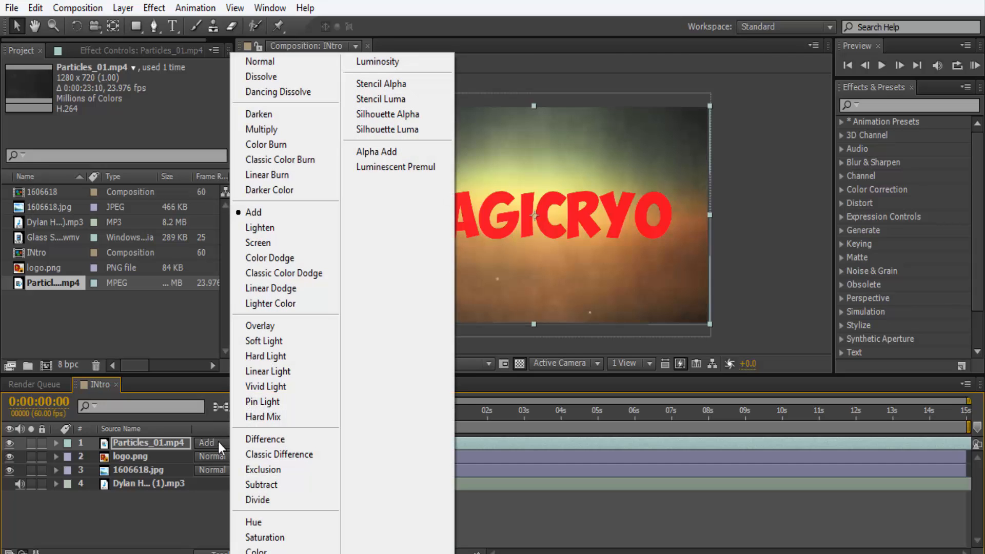
left_click(271, 247)
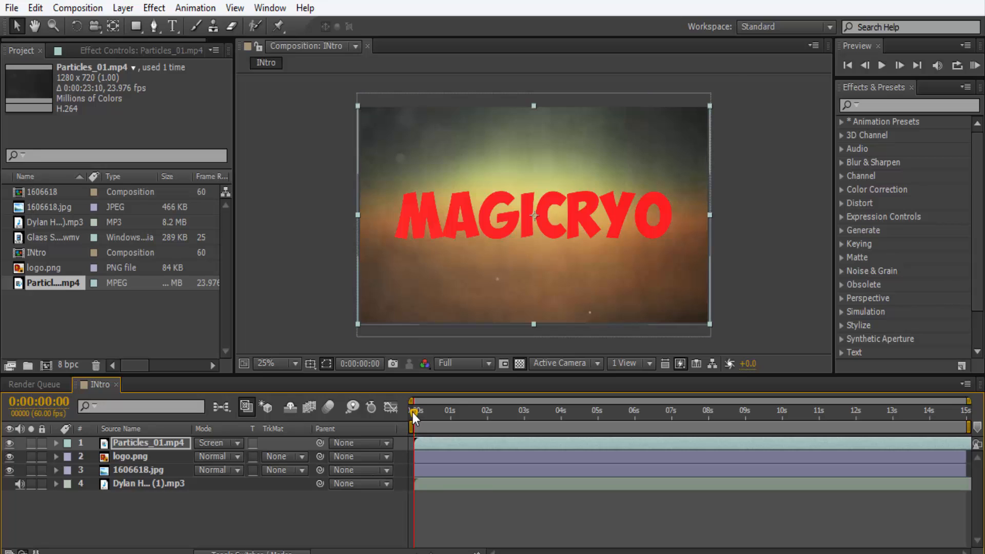
left_click_drag(416, 411, 515, 411)
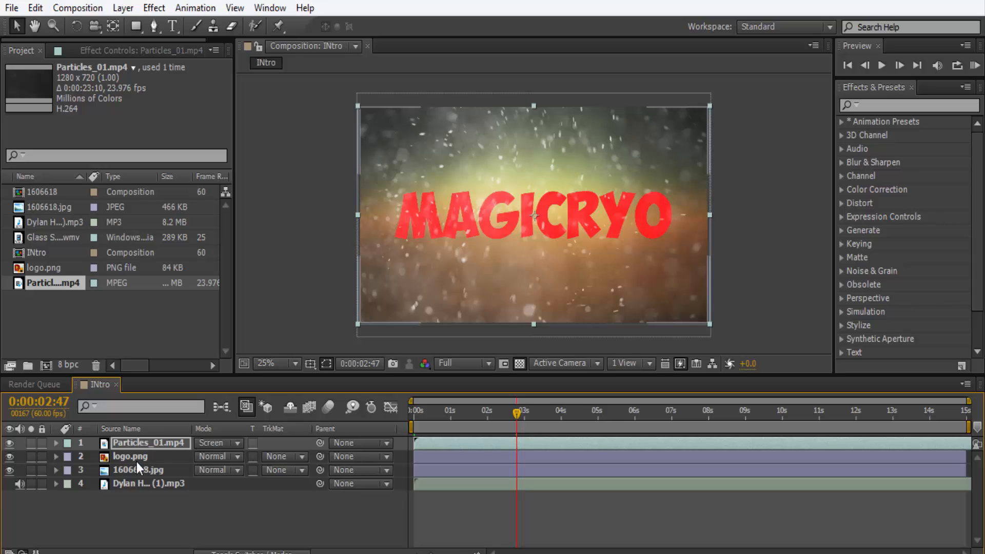
Set the Particles_01.mp4 layer's opacity to 50% and return the playhead to the start of the composition.
key("t")
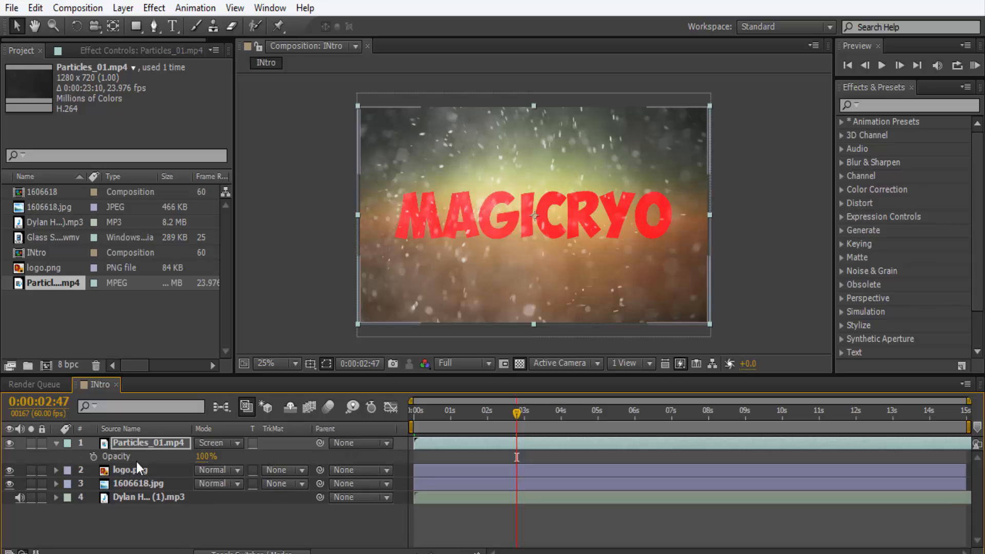
left_click(201, 456)
key("BackSpace")
type("60")
key("Return")
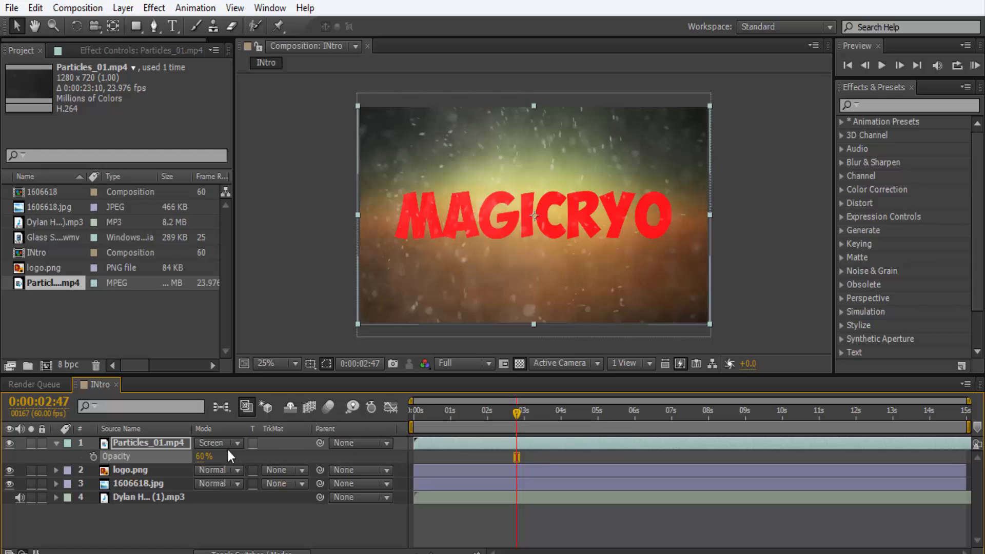
left_click(204, 458)
type("50")
key("Return")
left_click_drag(519, 414, 377, 430)
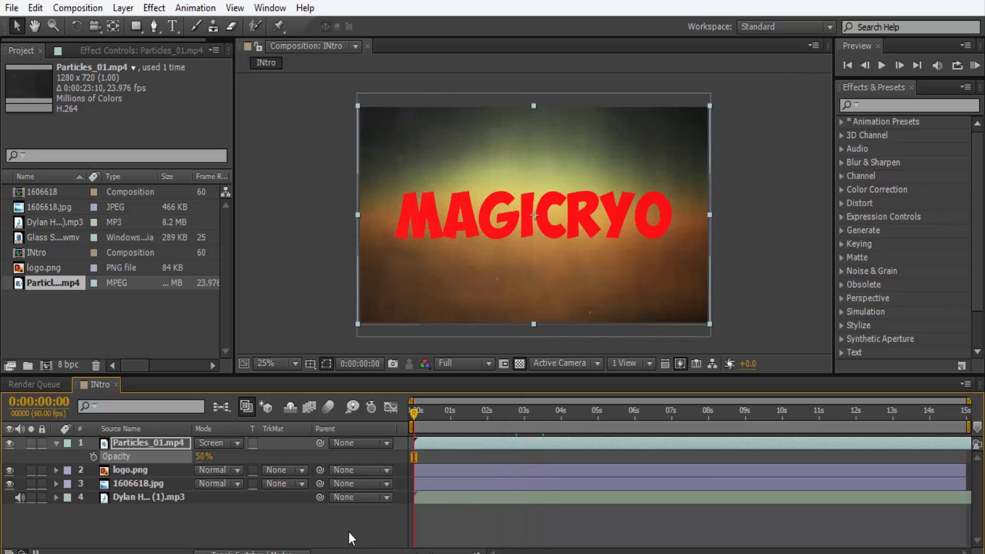
left_click(56, 444)
Show the MP3 layer's waveform and cut its quiet opening so the loud section starts at about 2 s.
left_click(135, 454)
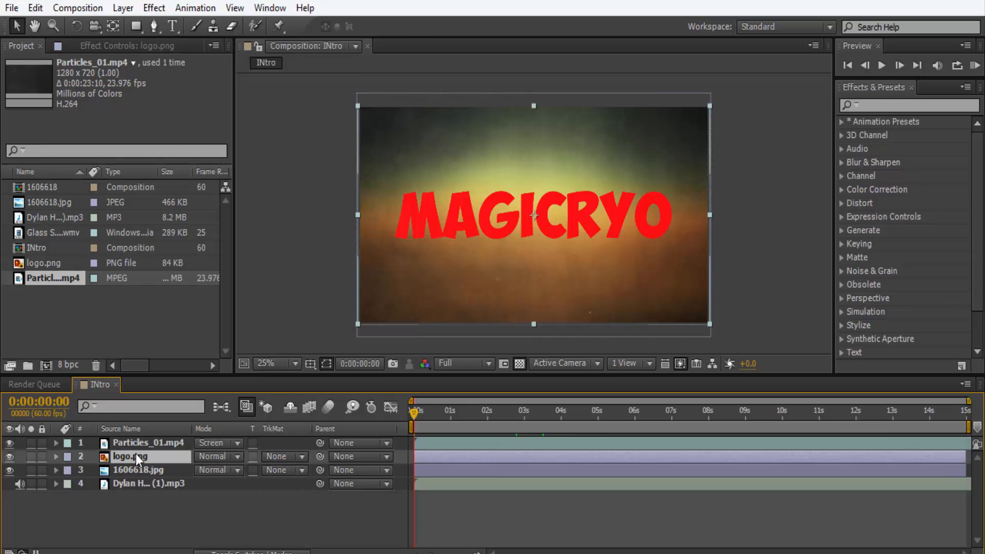
left_click(239, 490)
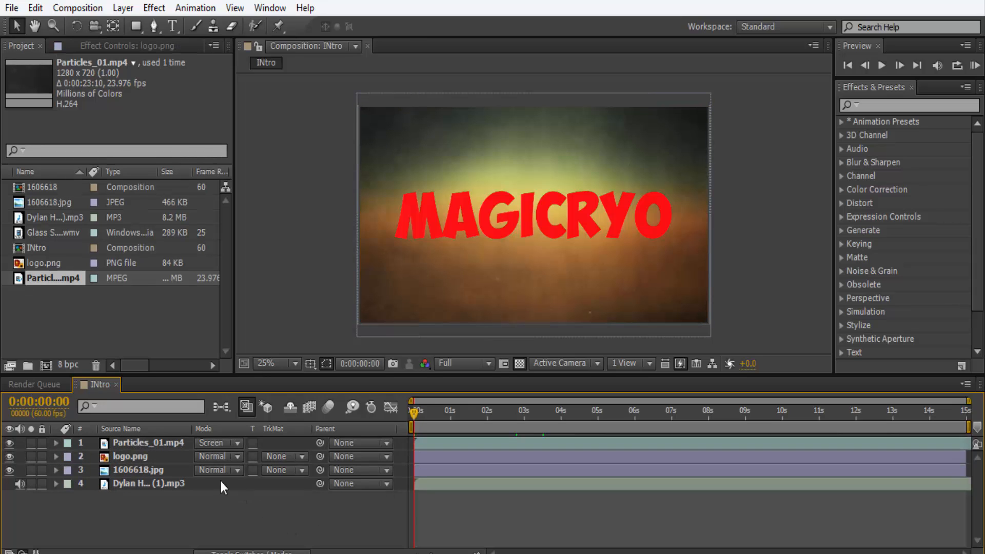
left_click(220, 484)
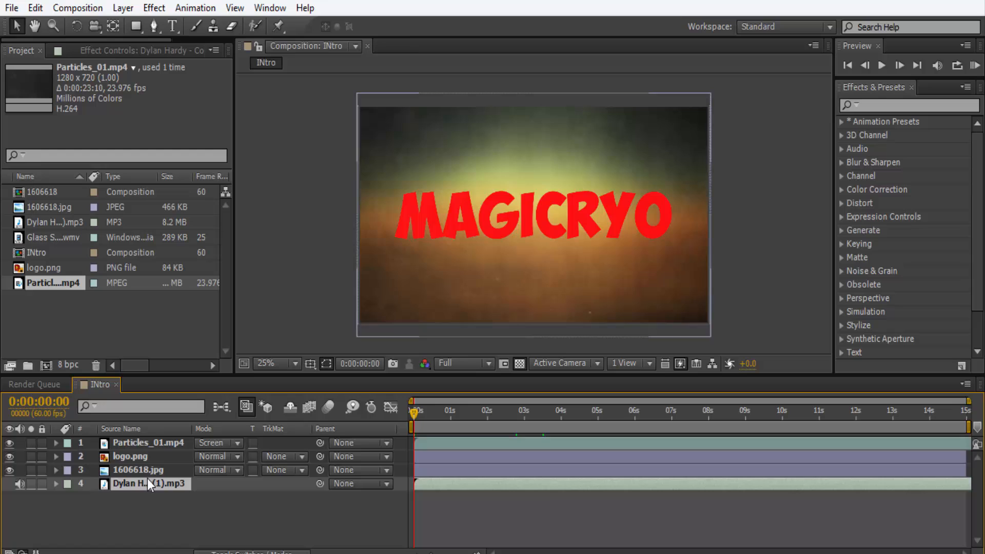
left_click(55, 483)
left_click(68, 497)
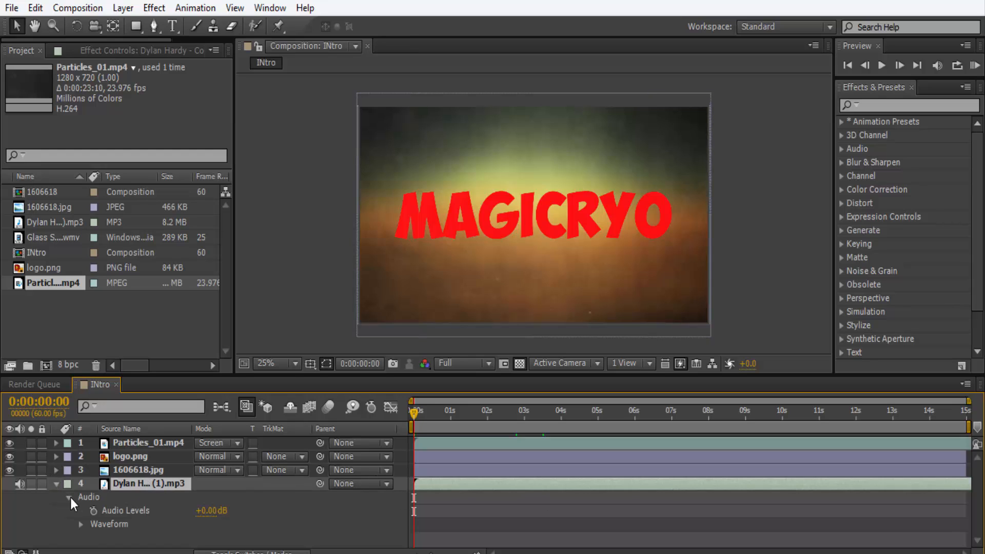
left_click(80, 524)
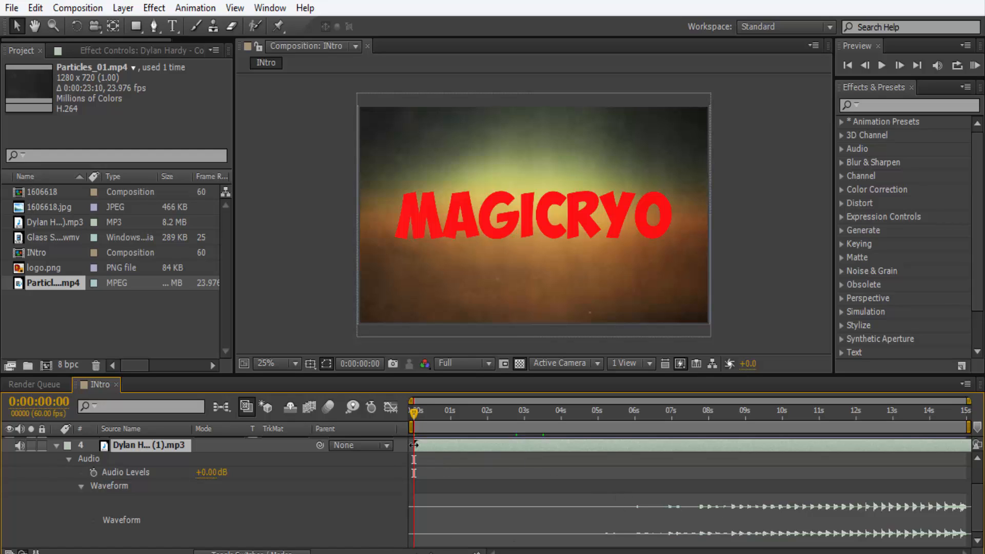
left_click_drag(438, 450, 423, 435)
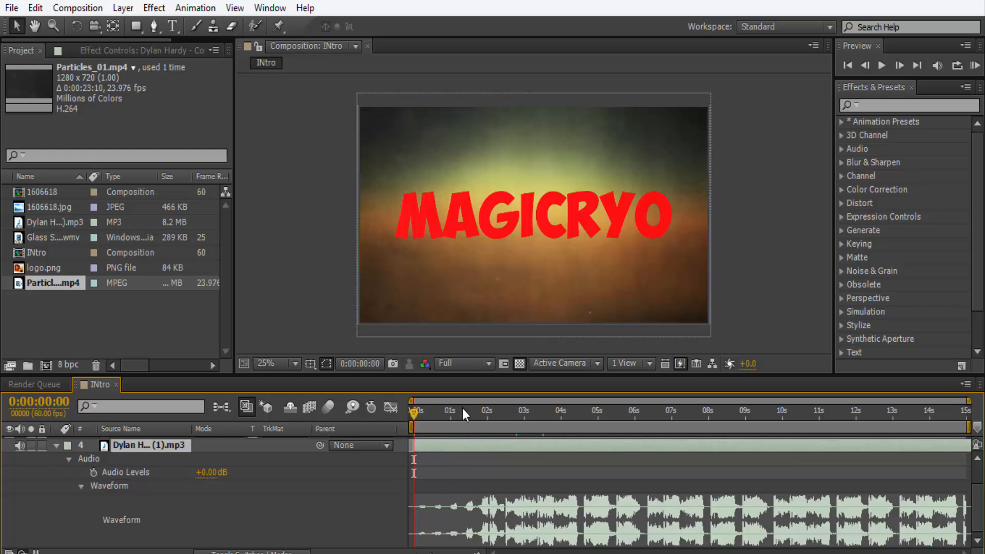
left_click_drag(464, 410, 403, 438)
Set the composition's preview resolution to Quarter and collapse the music layer's properties.
left_click(465, 368)
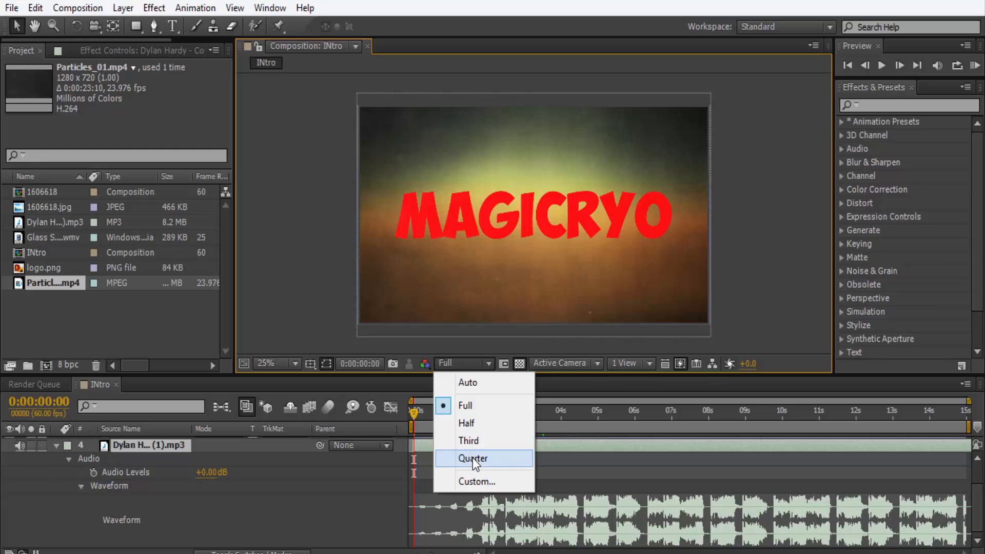
left_click(472, 458)
left_click(455, 367)
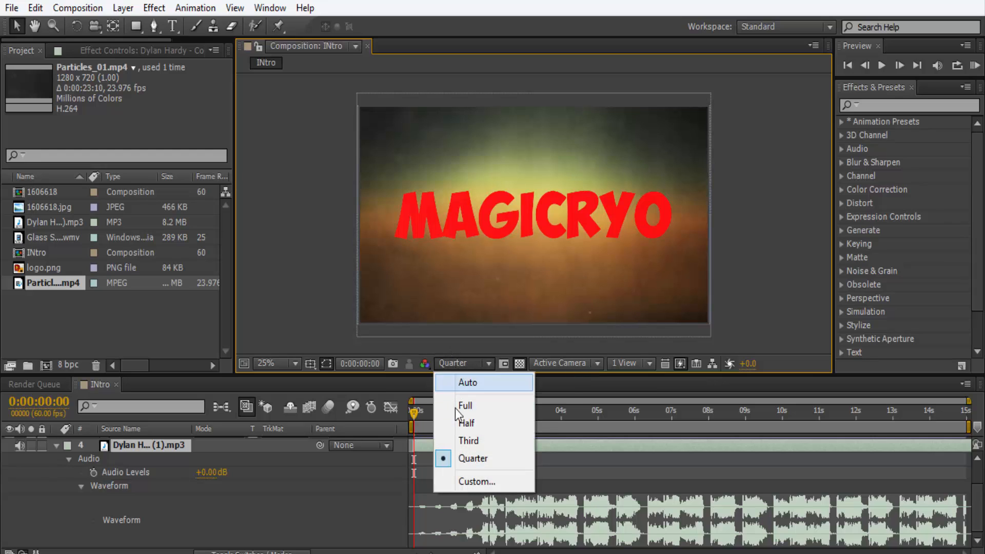
left_click(345, 544)
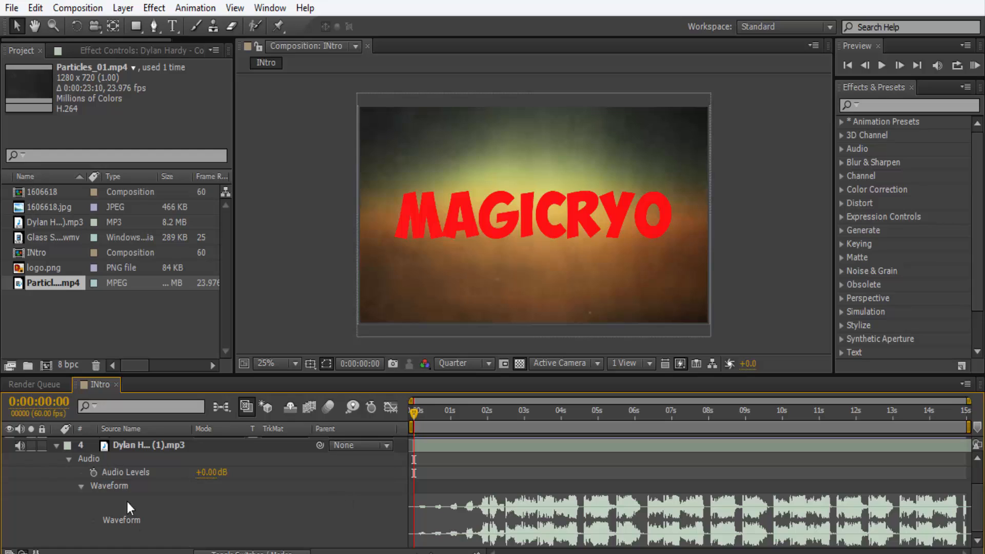
left_click(60, 447)
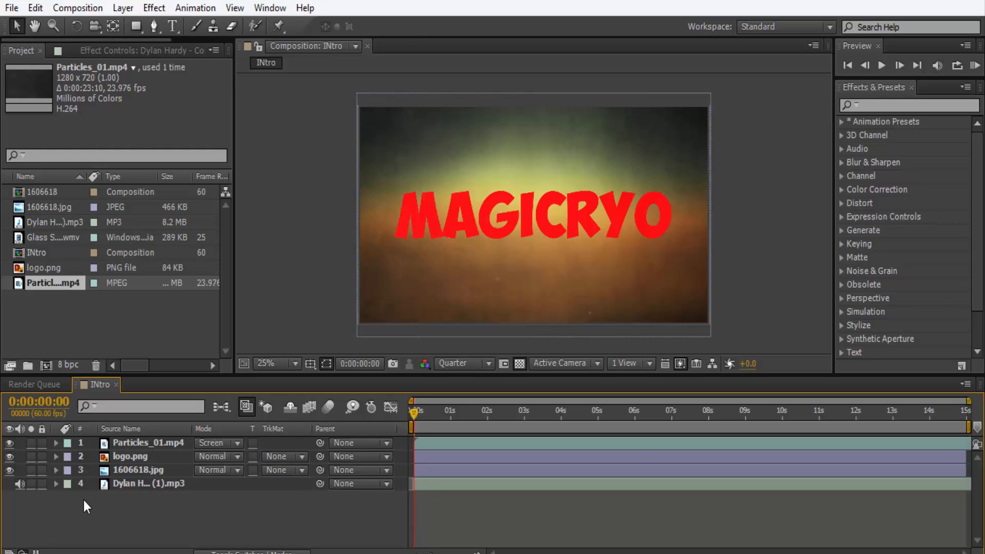
Shift the logo.png layer along the timeline to start at about 2 s, matching the loud section in the music's waveform.
left_click(56, 484)
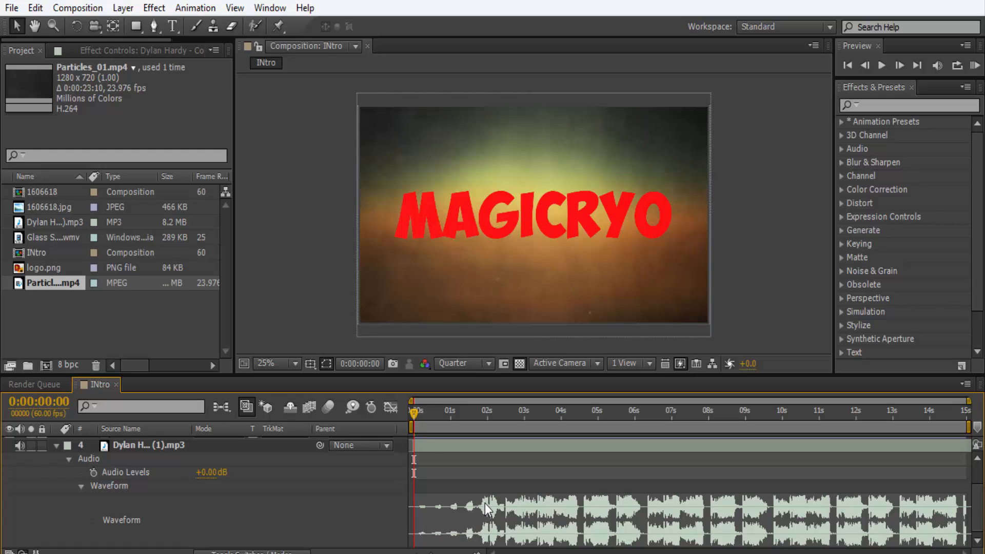
scroll(426, 451, "up", 2)
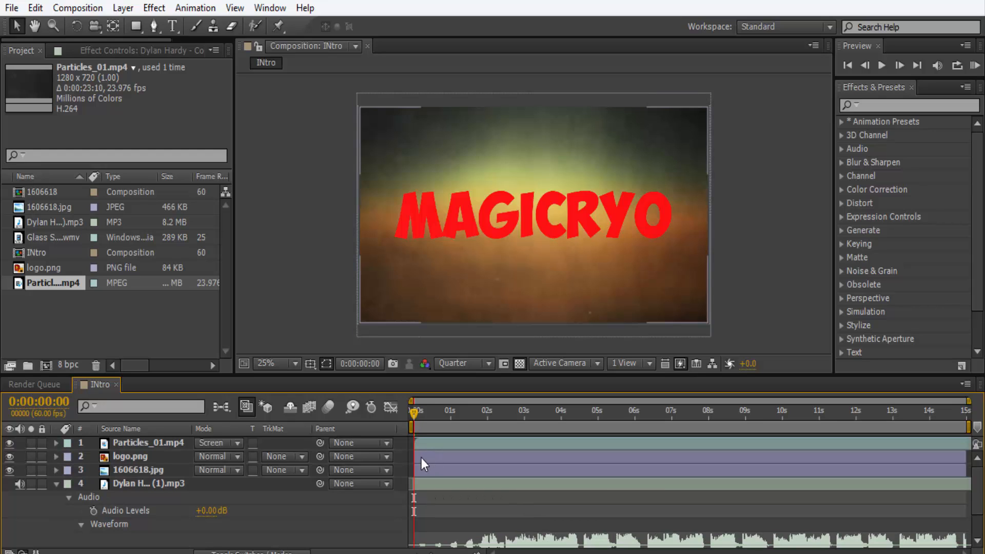
left_click_drag(421, 458, 468, 463)
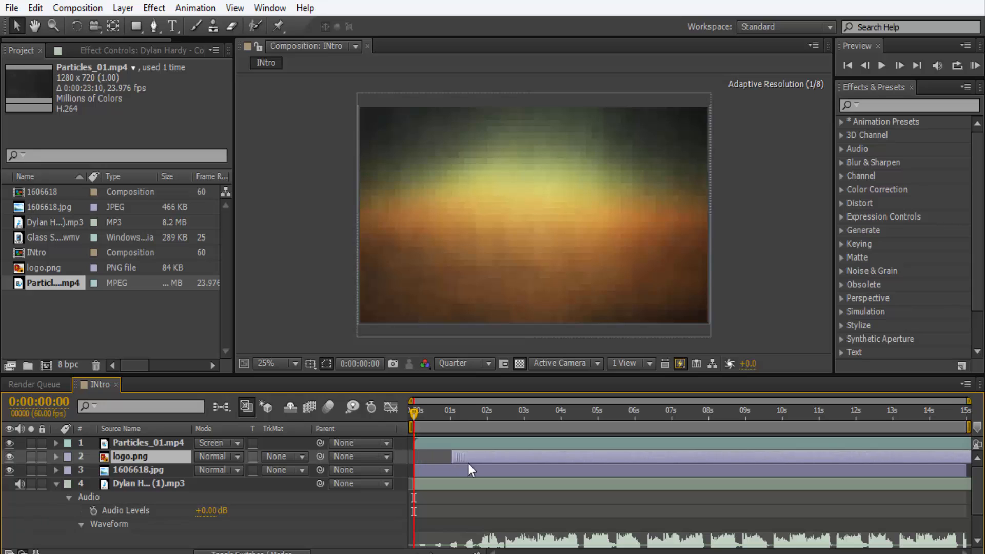
left_click(491, 413)
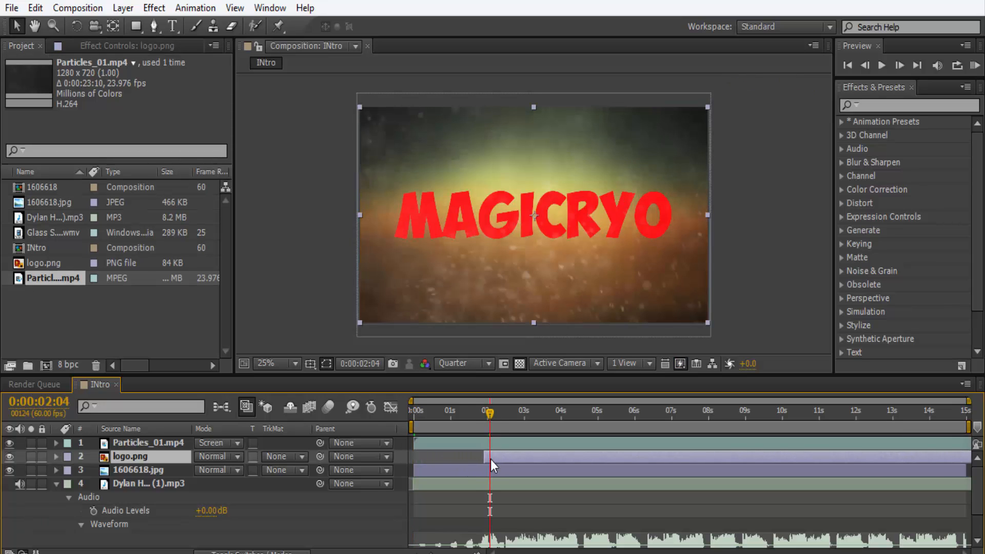
left_click_drag(493, 459, 495, 459)
scroll(492, 460, "down", 3)
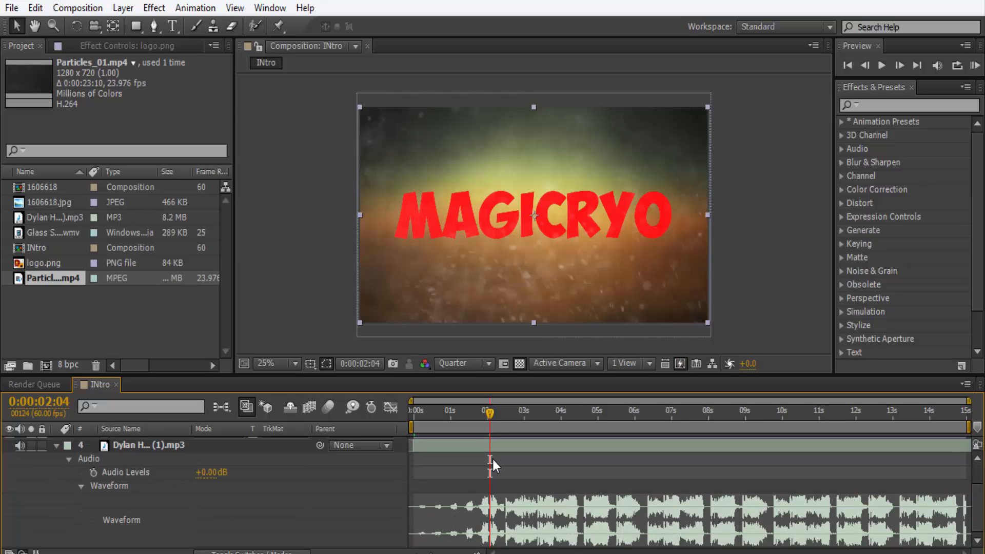
Preview the intro with sound and compare the logo layer's start with the music's waveform.
key("KP_0")
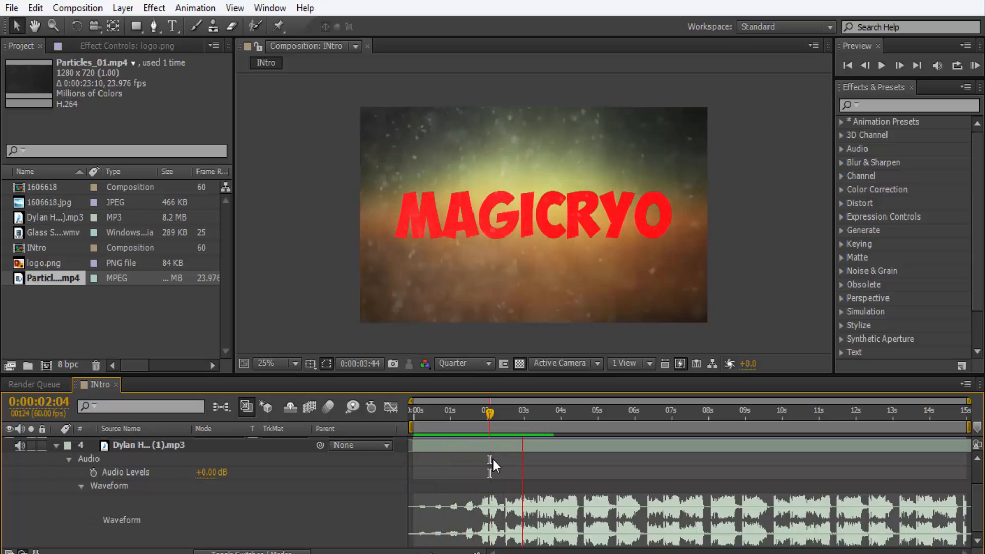
key("space")
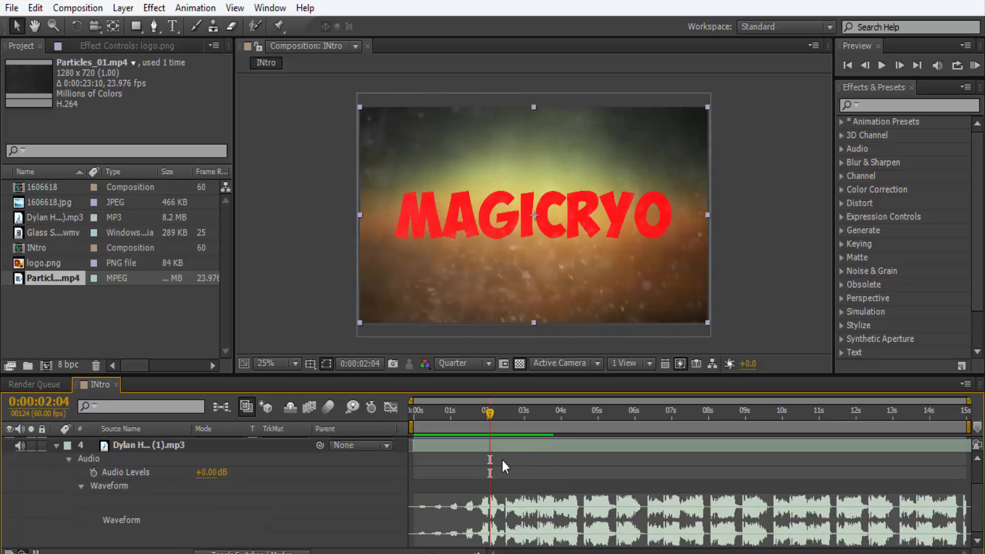
scroll(503, 462, "up", 1)
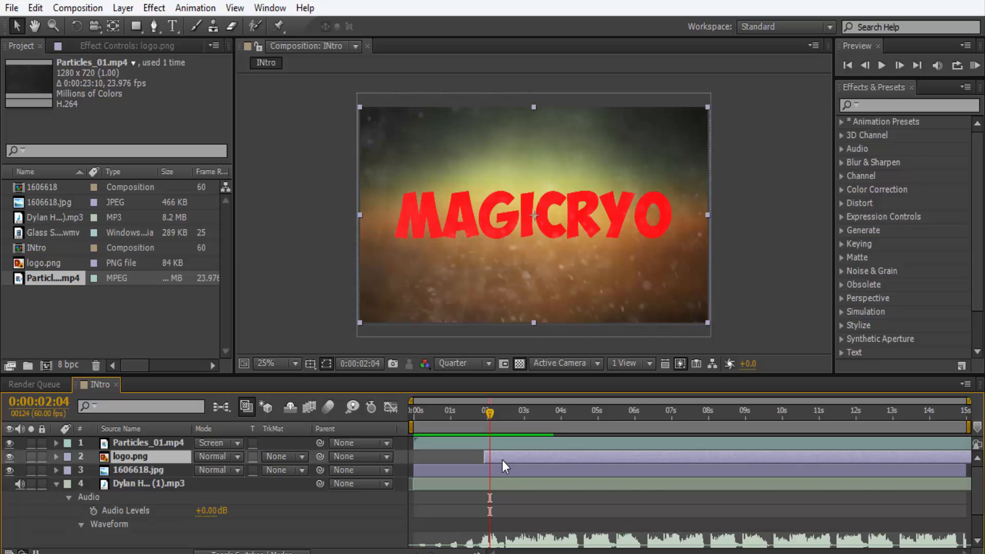
scroll(504, 465, "down", 1)
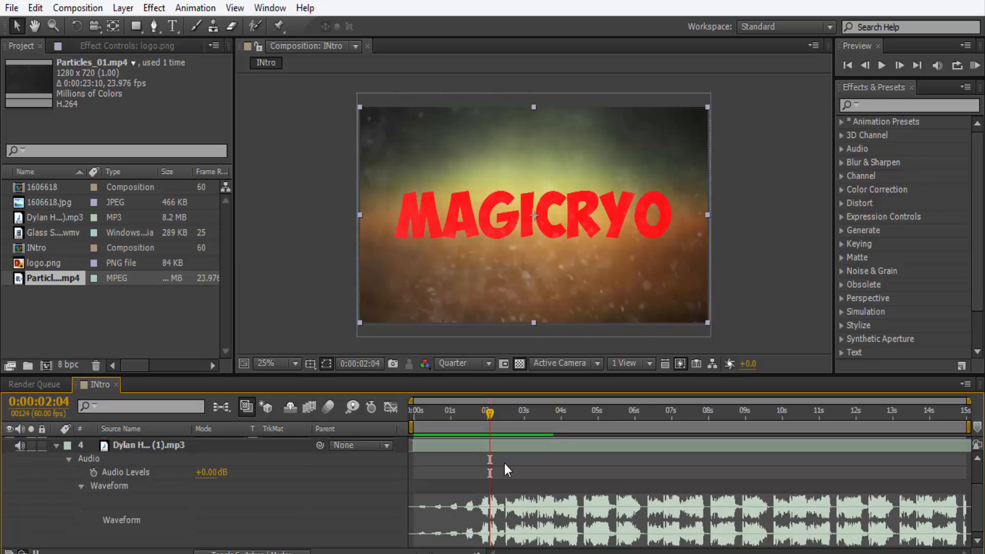
scroll(504, 464, "up", 1)
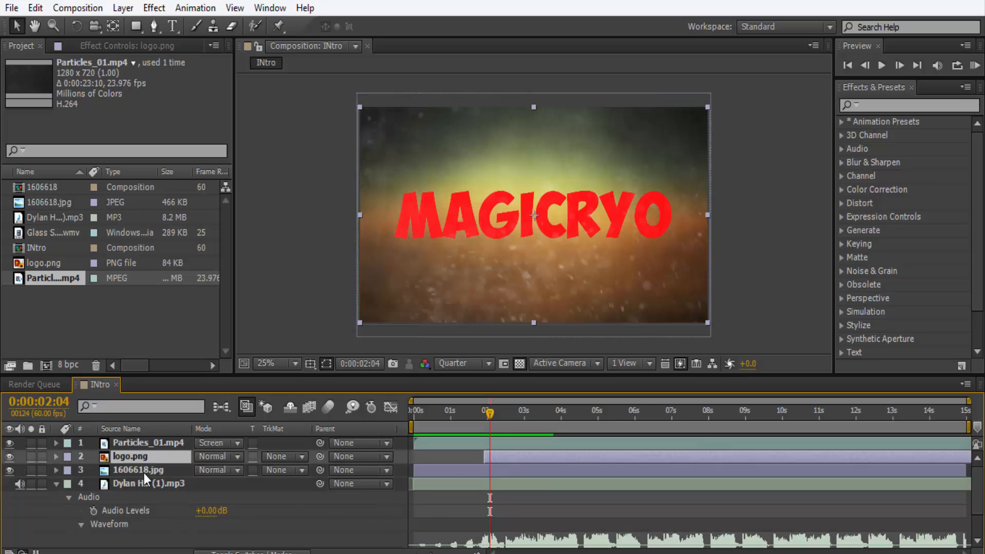
left_click(56, 484)
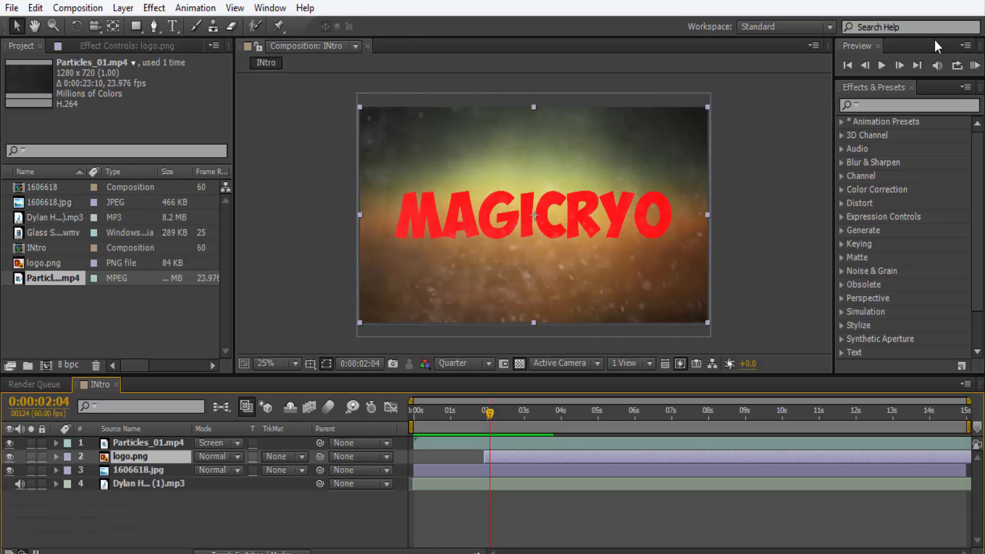
Find the CC Lens effect and apply it to the logo.png layer.
left_click(895, 107)
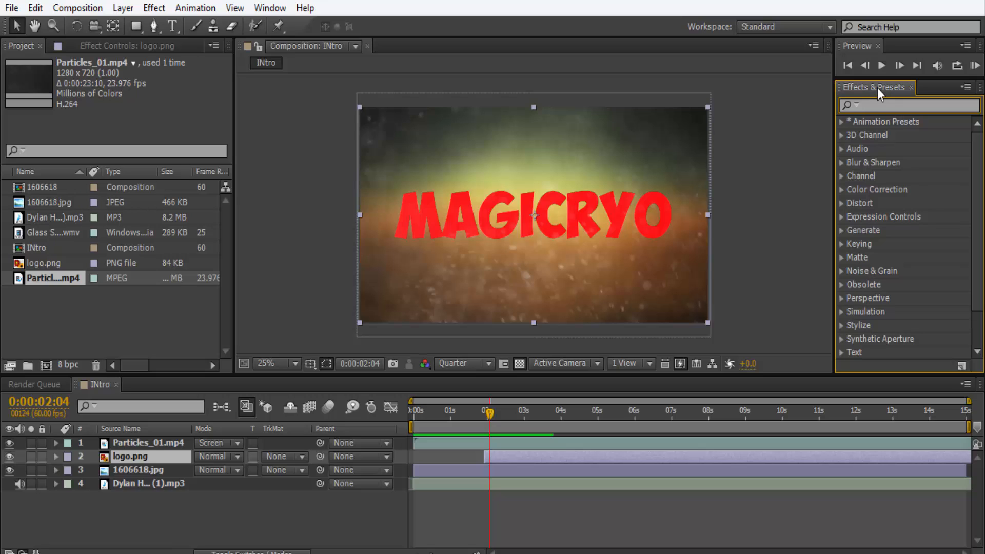
type("cc lens")
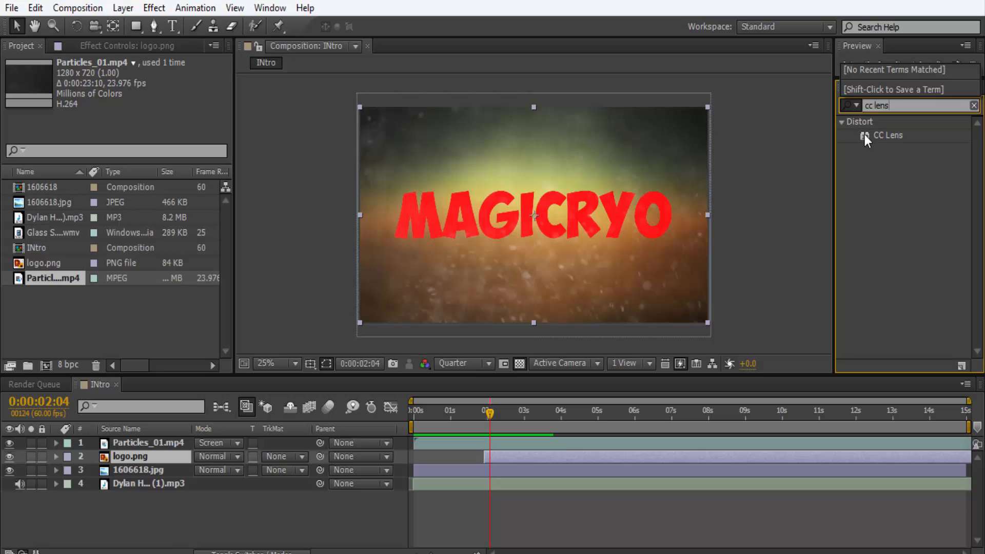
left_click(864, 135)
key("super")
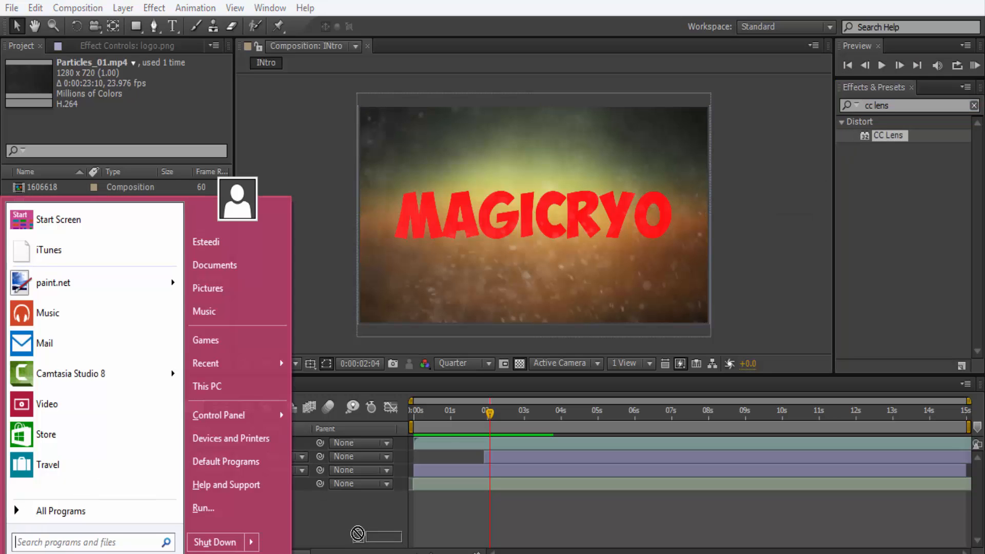
left_click(899, 216)
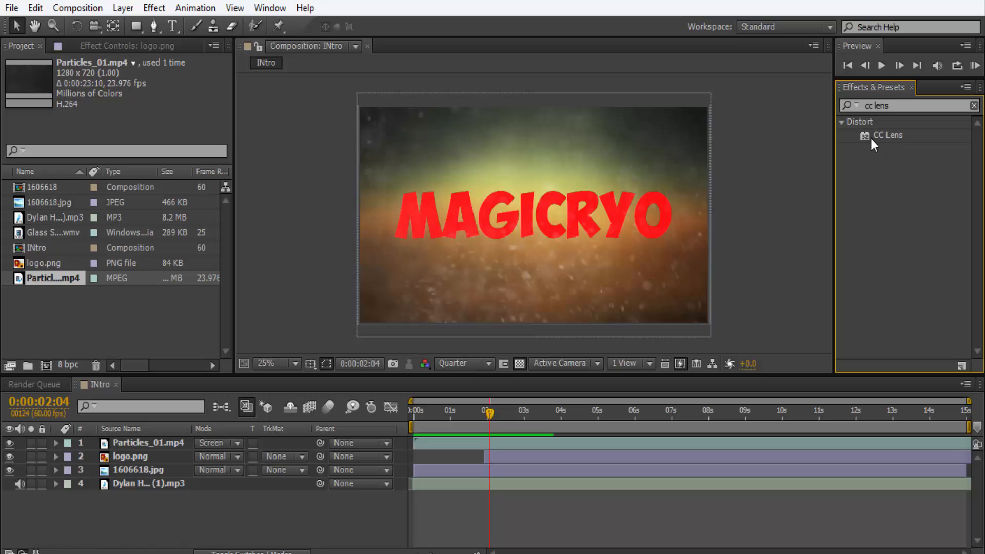
left_click_drag(869, 138, 112, 456)
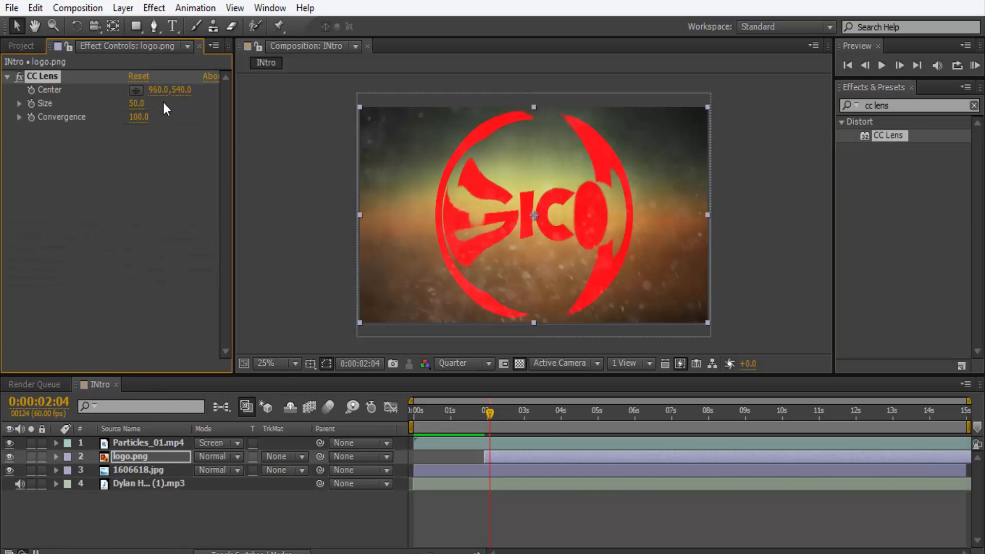
Try a larger CC Lens Size on the logo and restore it to 50.
mouse_move(135, 103)
left_mouse_down()
mouse_move(107, 114)
mouse_move(195, 131)
mouse_move(130, 135)
mouse_move(142, 135)
mouse_move(145, 108)
left_mouse_up()
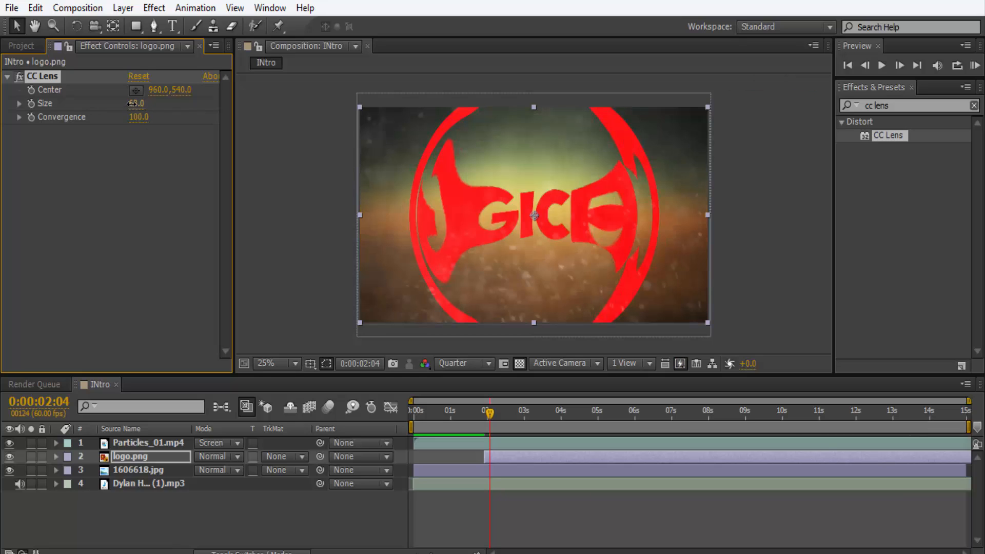
type("50")
key("Return")
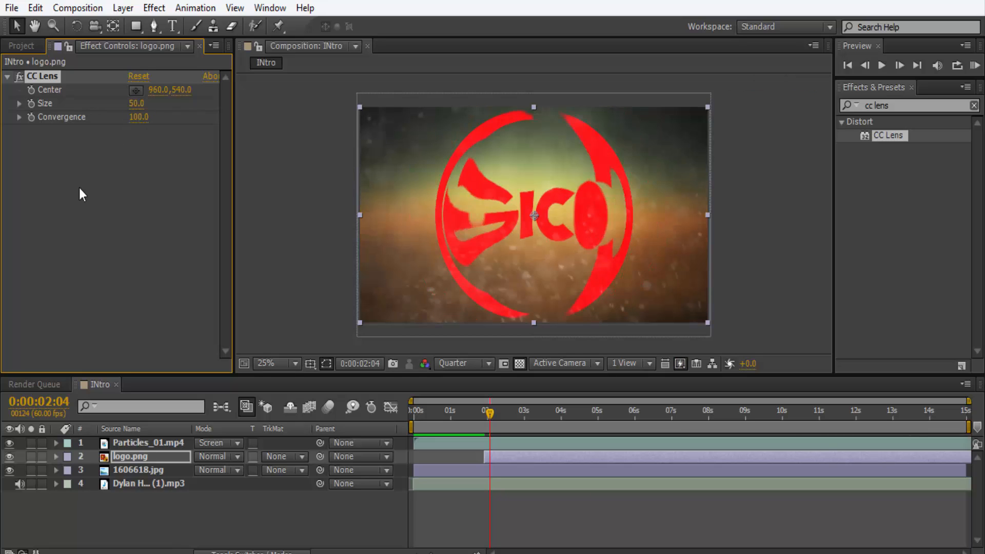
Shift the logo.png layer so it starts at 0:00:02:01, with the current time at that frame.
left_click(489, 417)
left_click_drag(488, 421, 499, 455)
left_click_drag(484, 414, 490, 419)
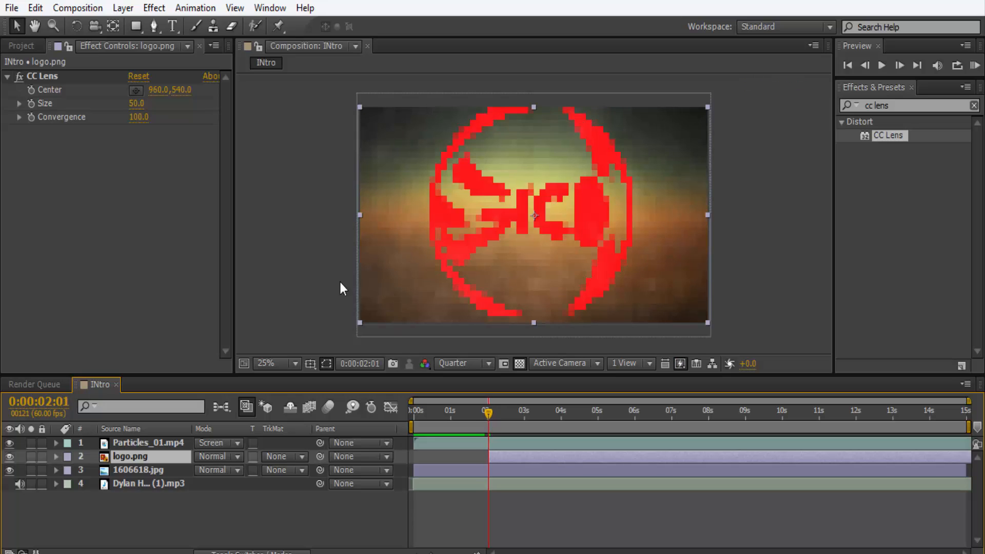
Set the logo's CC Lens Size to 0 at 0:00:02:01 and turn on keyframing for it.
left_click(134, 104)
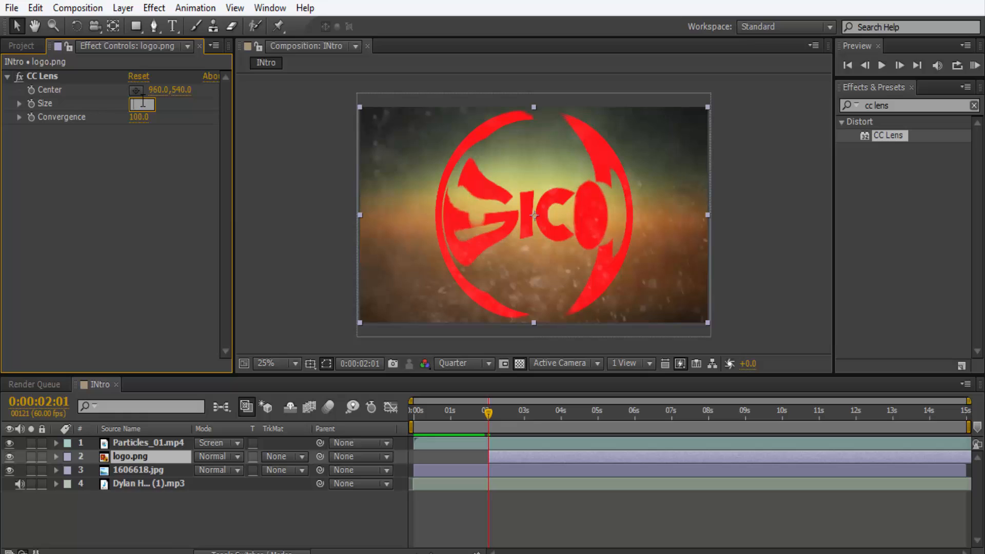
type("0")
key("Return")
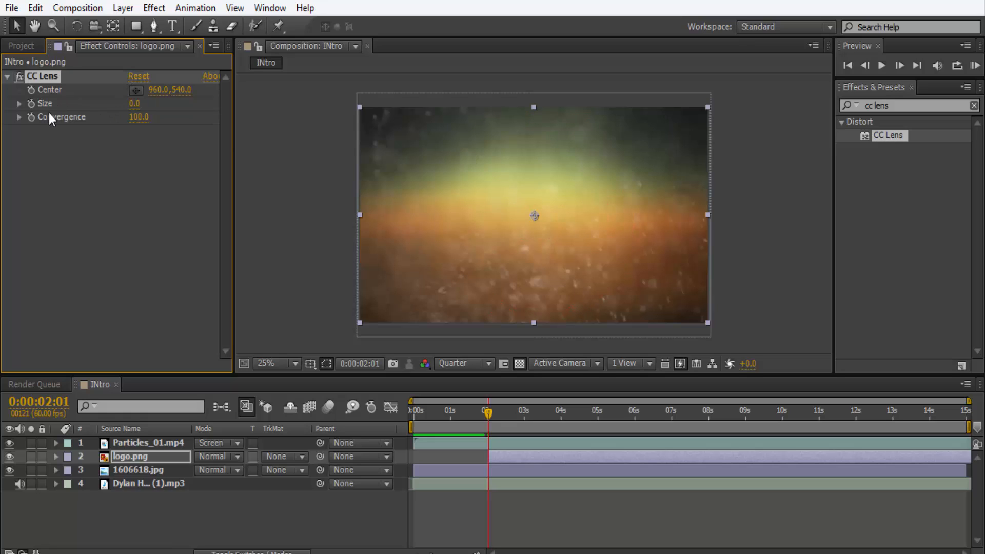
left_click(31, 103)
Add a CC Lens Size keyframe of 500 at 0:00:02:10 and preview the logo reveal.
left_click_drag(490, 413, 496, 413)
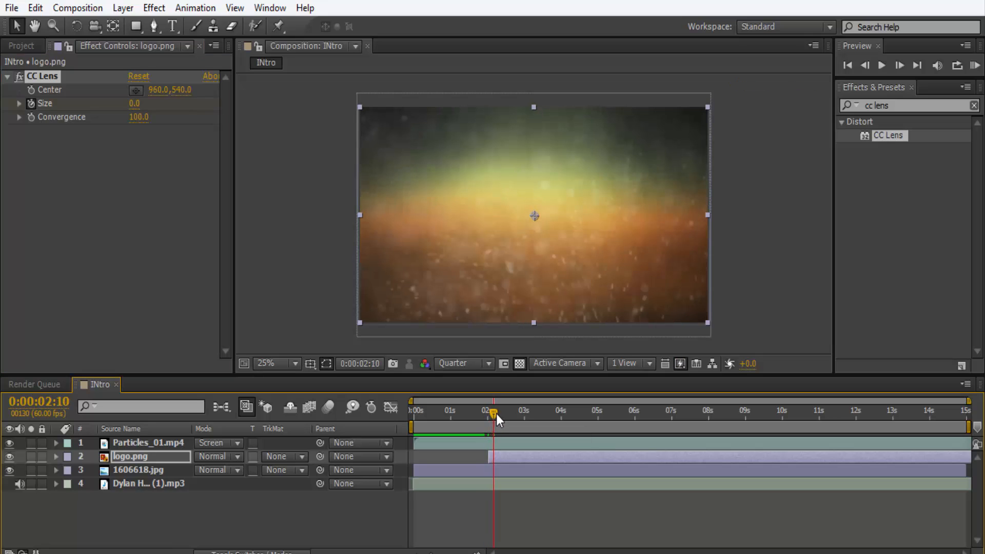
left_click(135, 104)
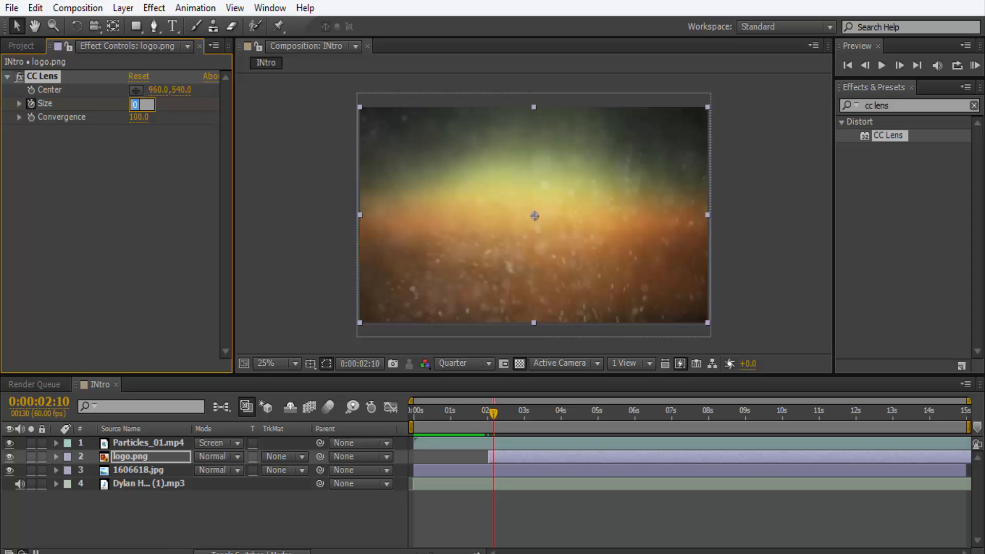
type("500")
key("Return")
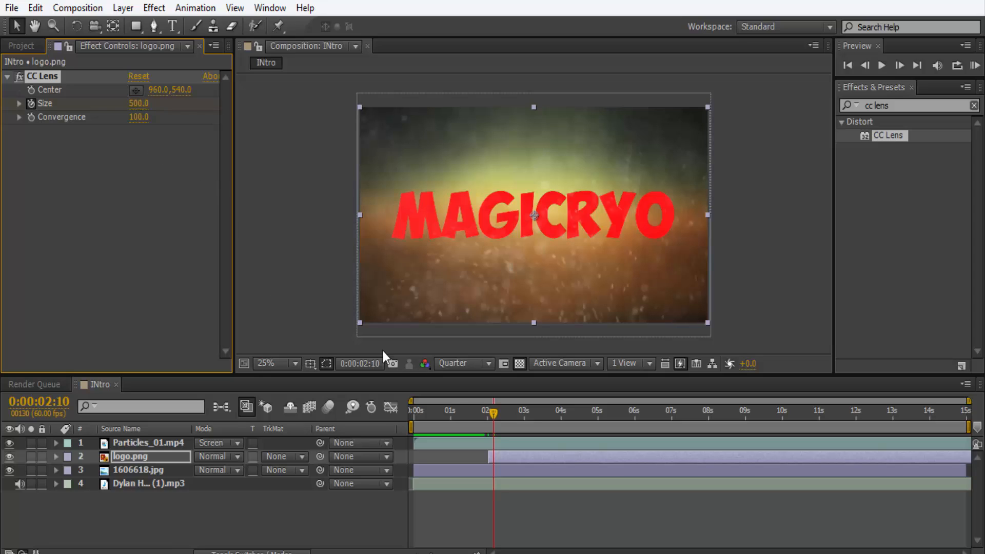
key("KP_0")
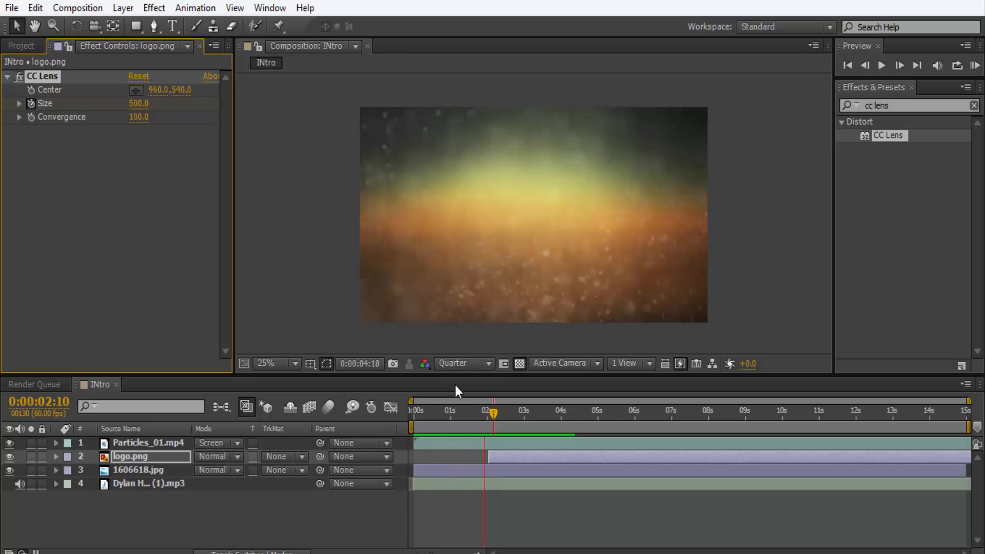
key("space")
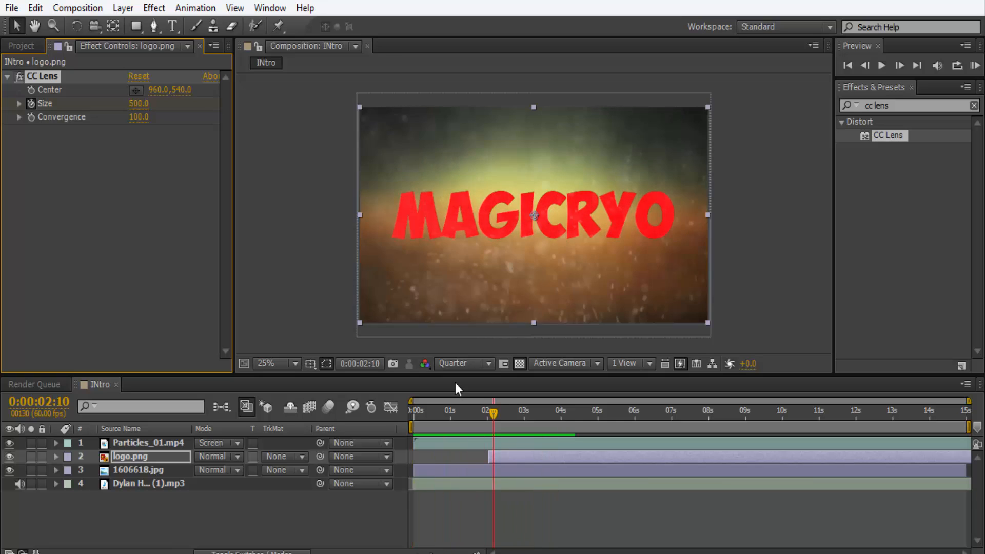
Expand the logo.png layer's CC Lens effect in the timeline to reveal its Size keyframes.
left_click(52, 457)
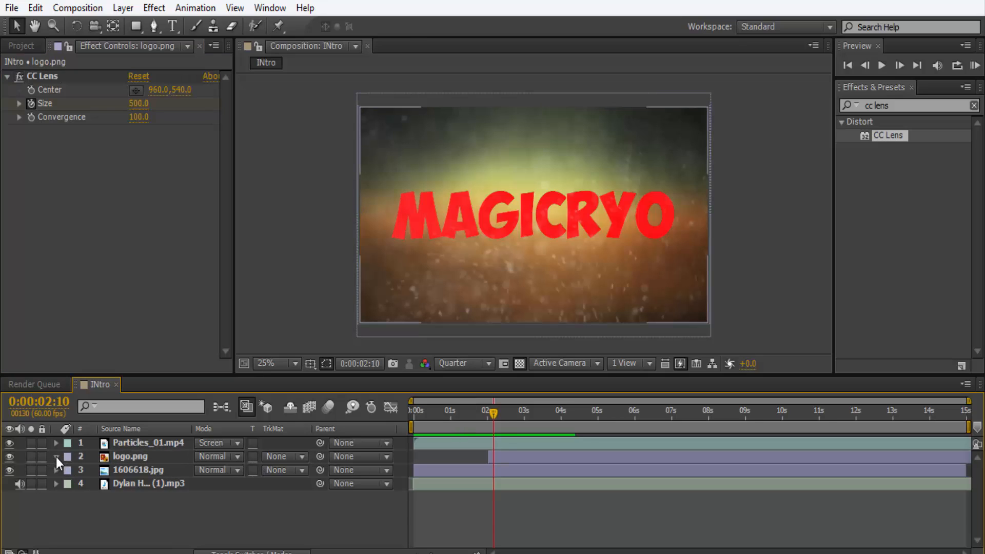
left_click(56, 456)
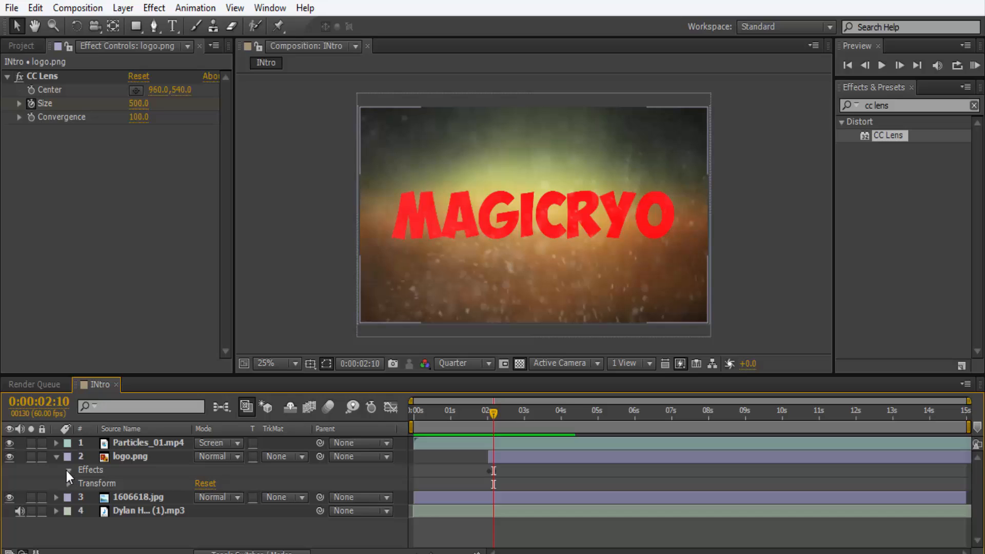
left_click(68, 469)
left_click(81, 483)
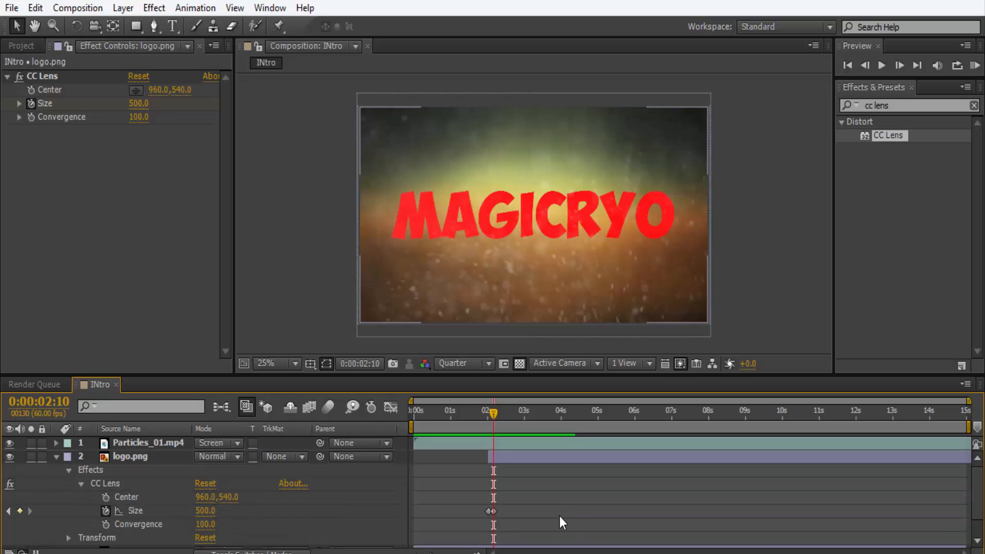
scroll(528, 500, "down", 1)
Try spreading the two Size keyframes to about 1.8 s and 2.5 s, and preview the slower reveal.
mouse_move(492, 487)
left_mouse_down()
mouse_move(502, 487)
mouse_move(479, 493)
left_mouse_up()
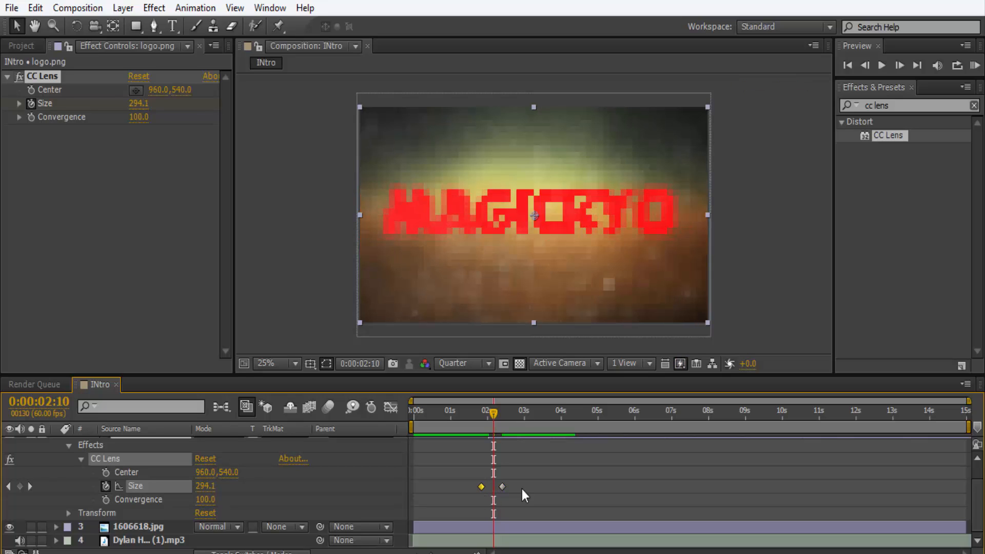
left_click_drag(506, 488, 507, 490)
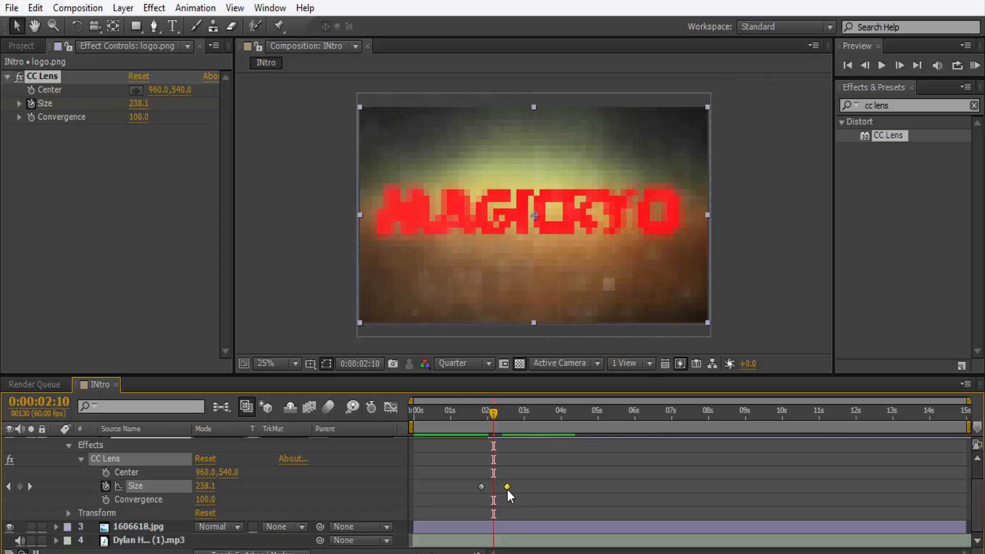
key("space")
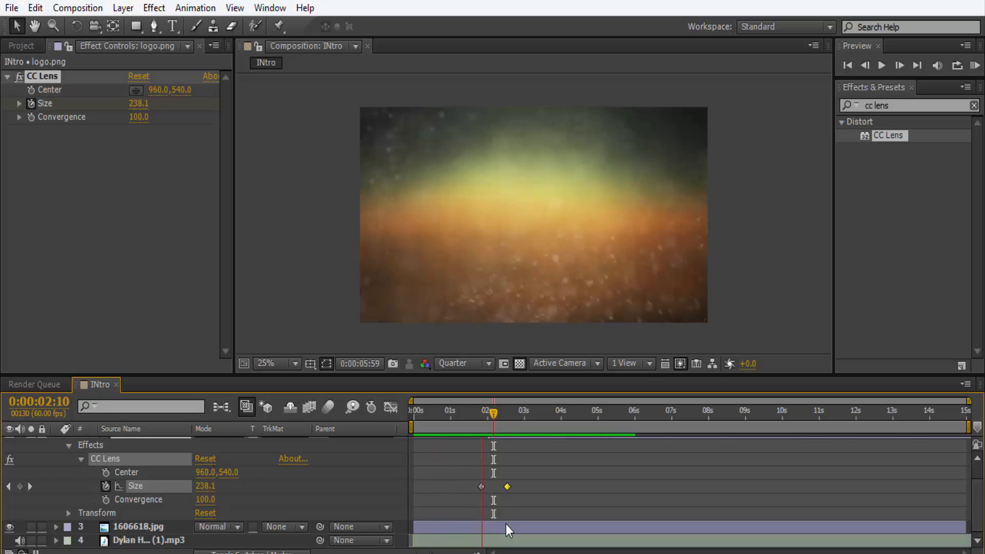
key("space")
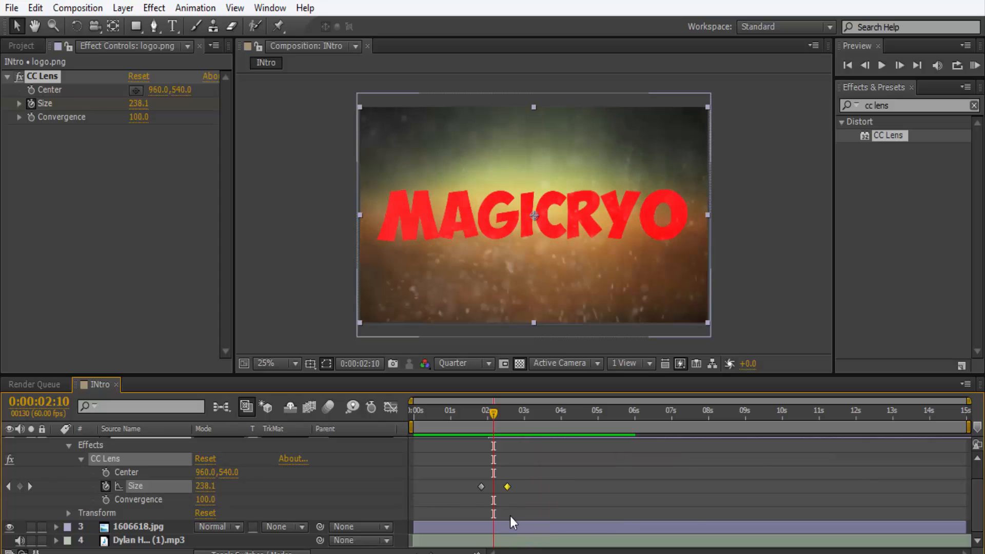
Try spreading the Size keyframes further apart, to about 1.6 s and 2.8 s, and preview the intro.
left_click(483, 486)
left_click(480, 487)
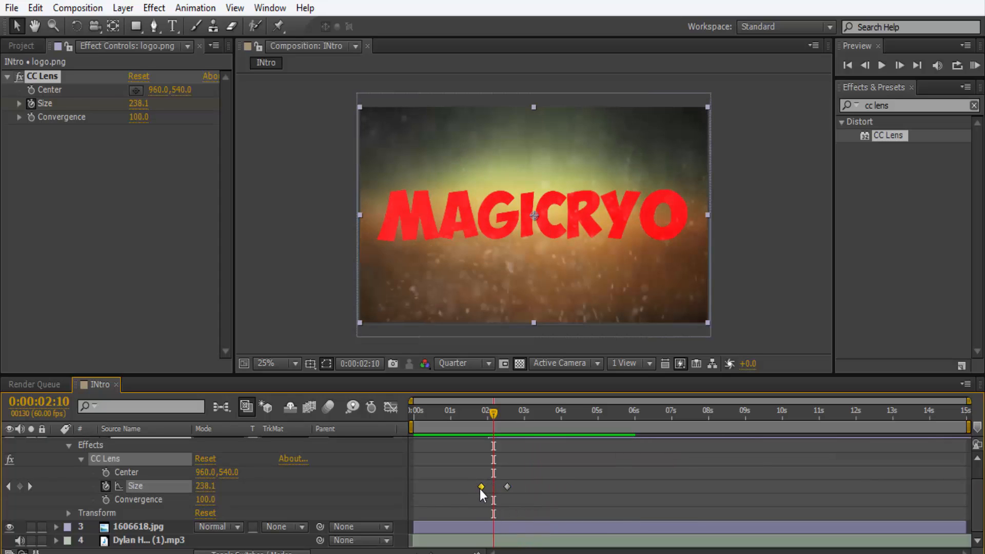
left_click_drag(481, 490, 520, 486)
left_click(508, 487)
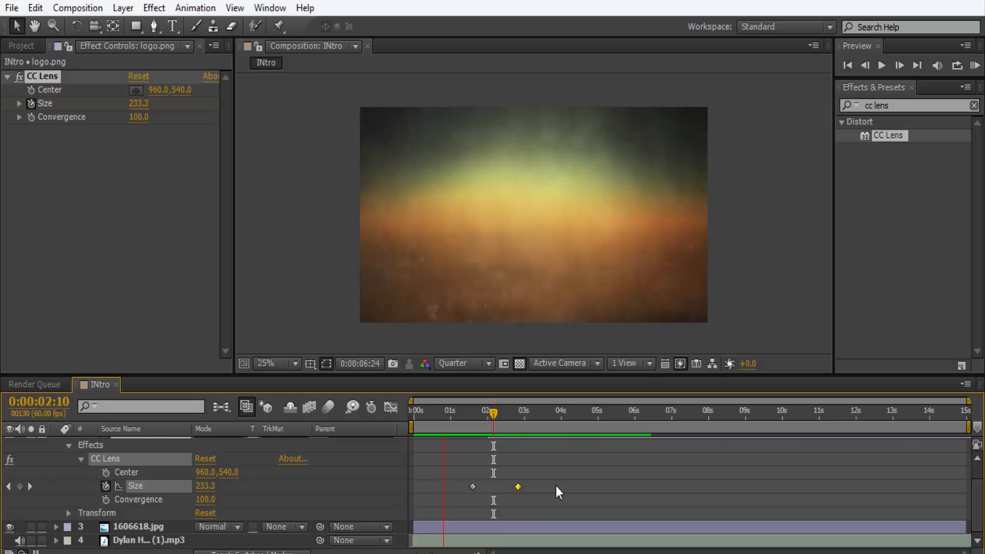
key("space")
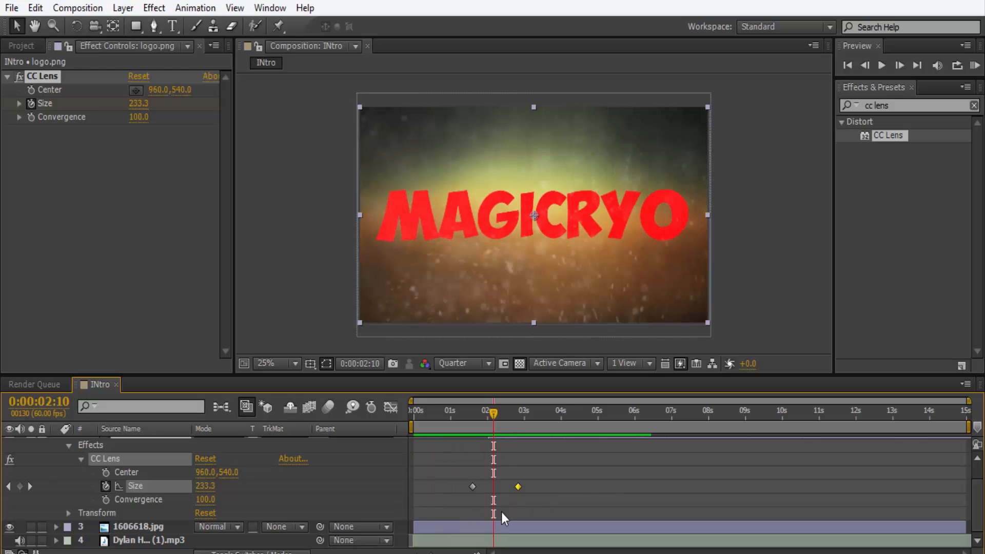
Scrub through the logo's lens animation around its Size keyframes and preview the intro's timing.
left_click_drag(484, 403, 471, 424)
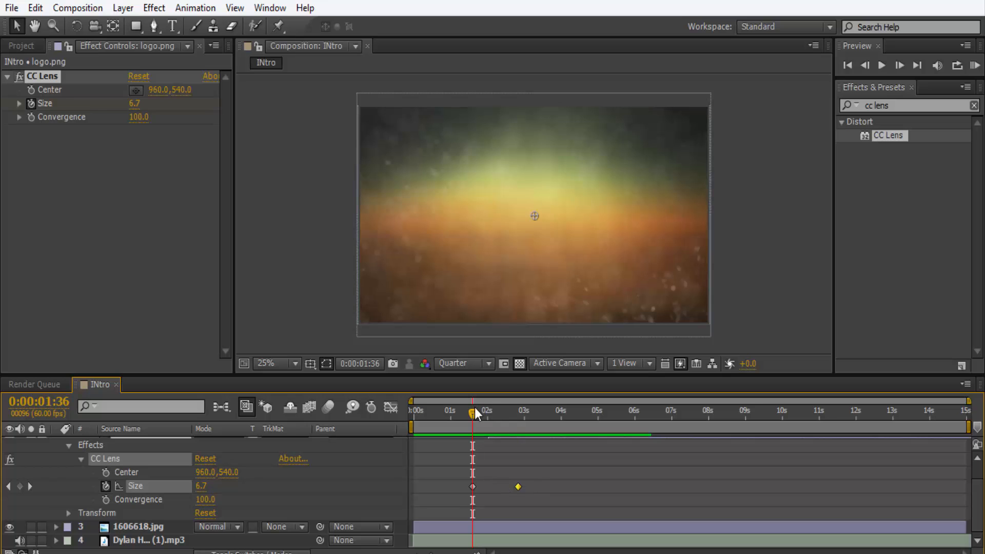
left_click_drag(473, 411, 518, 410)
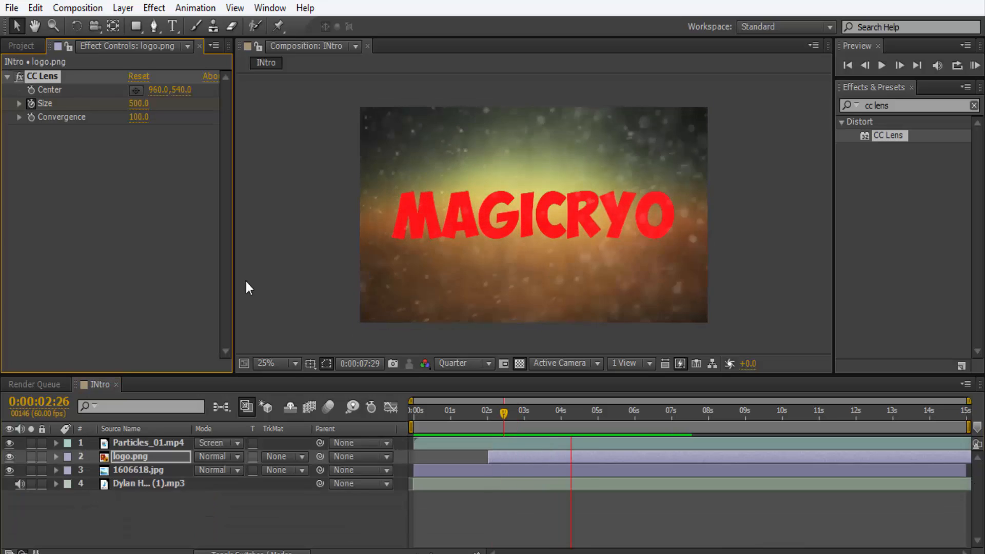
key("space")
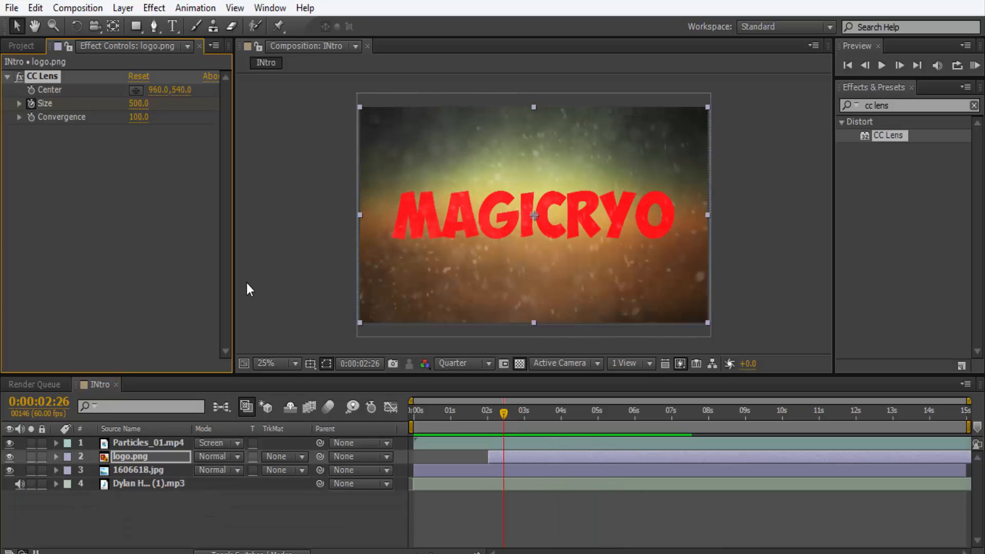
left_click(55, 456)
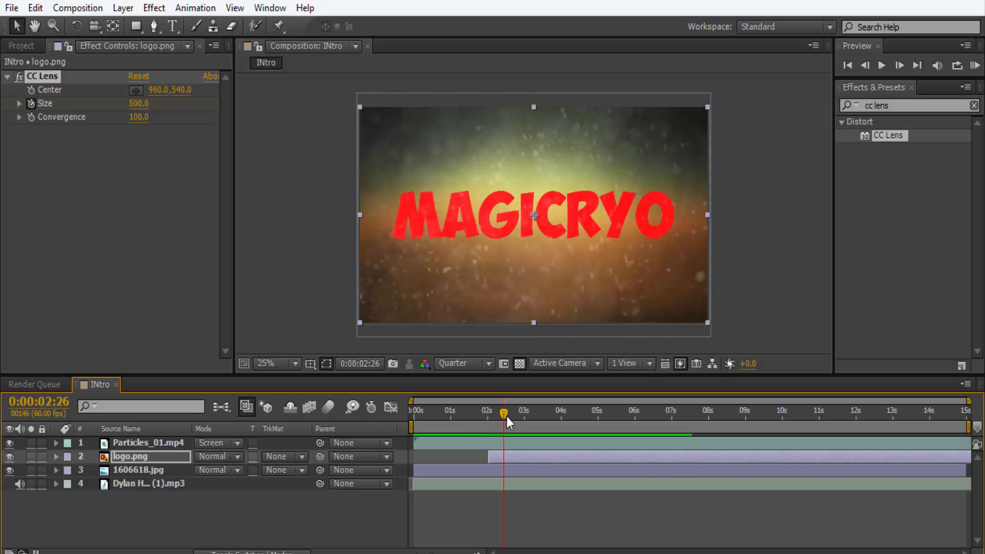
left_click_drag(506, 416, 455, 422)
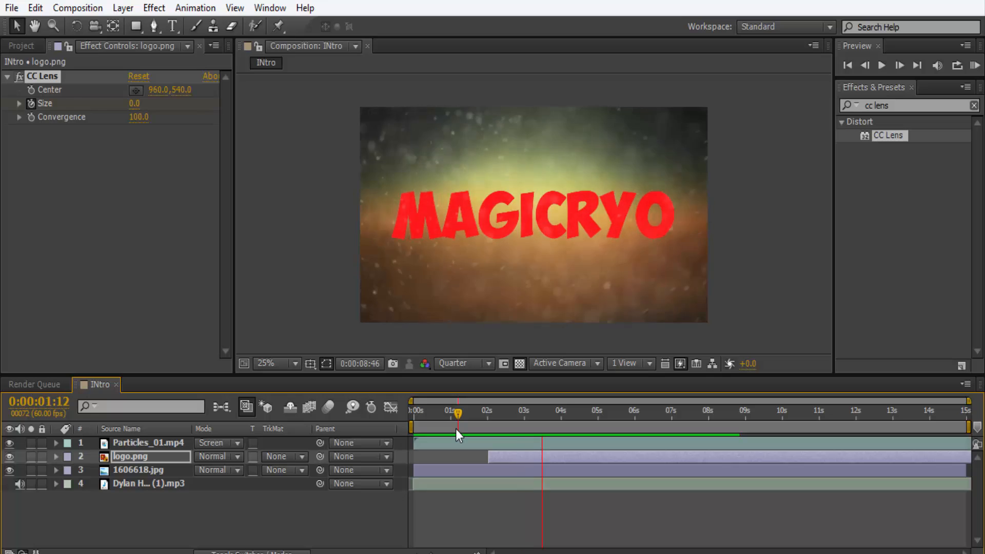
key("space")
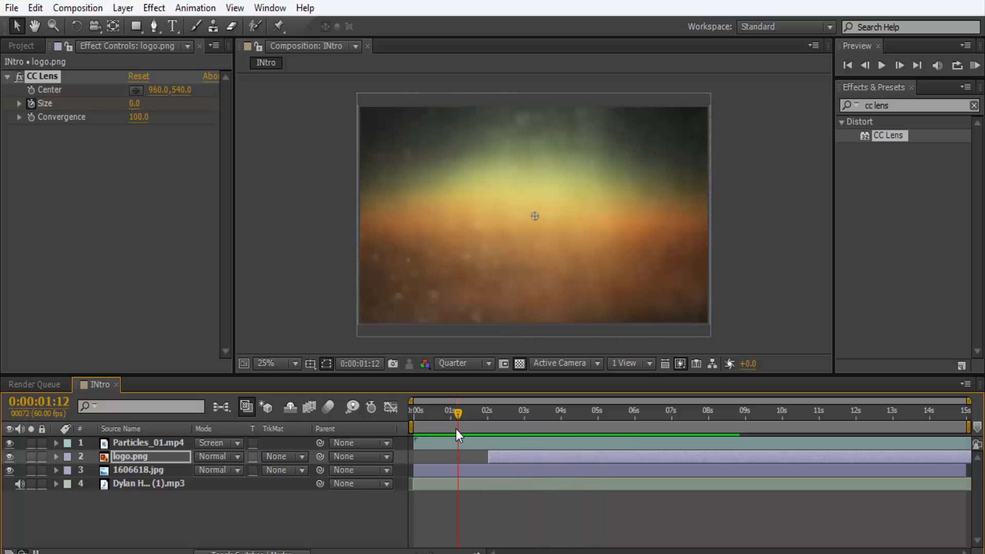
left_click_drag(595, 418, 386, 436)
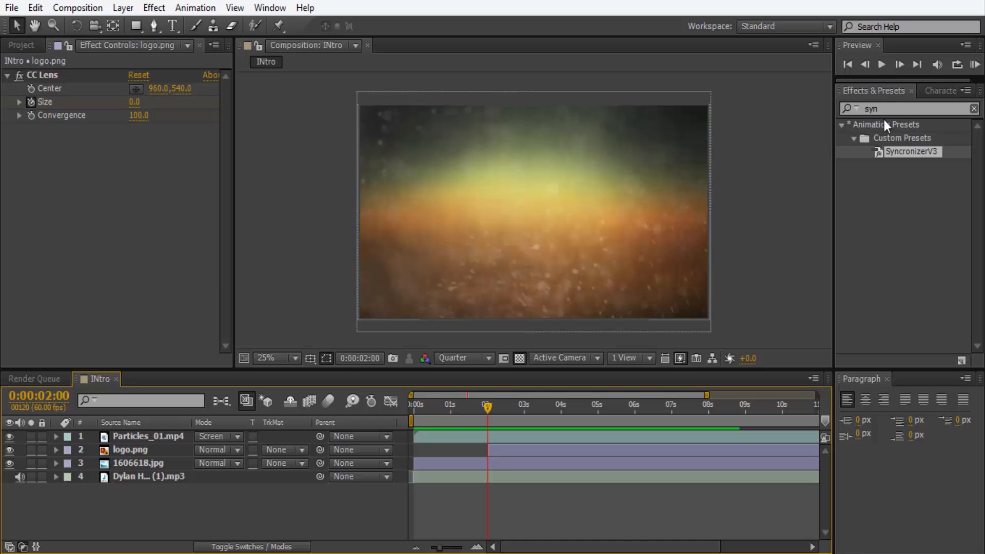
Add a new adjustment layer above the Particles_01.mp4 layer.
left_click(197, 8)
left_click(214, 8)
left_click(123, 8)
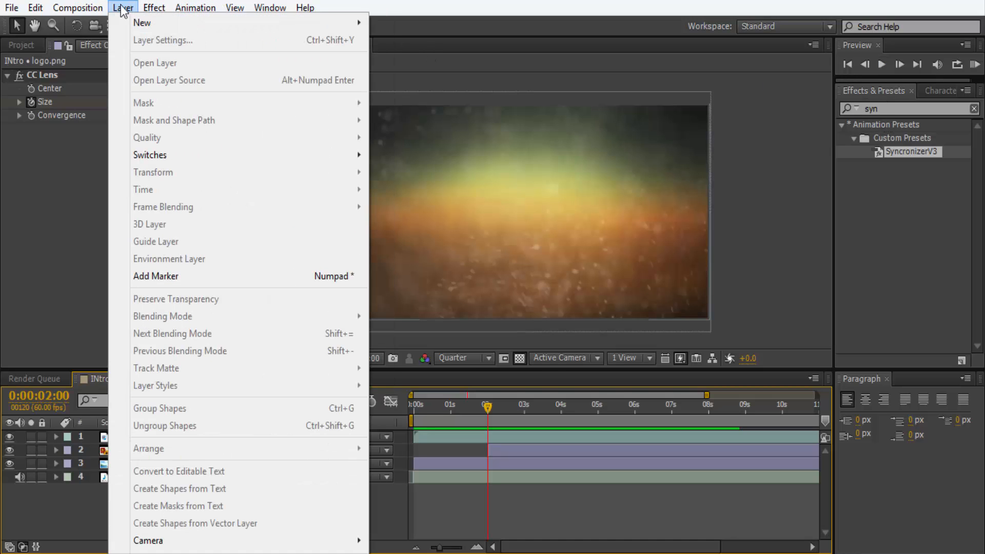
mouse_move(139, 21)
left_click(402, 125)
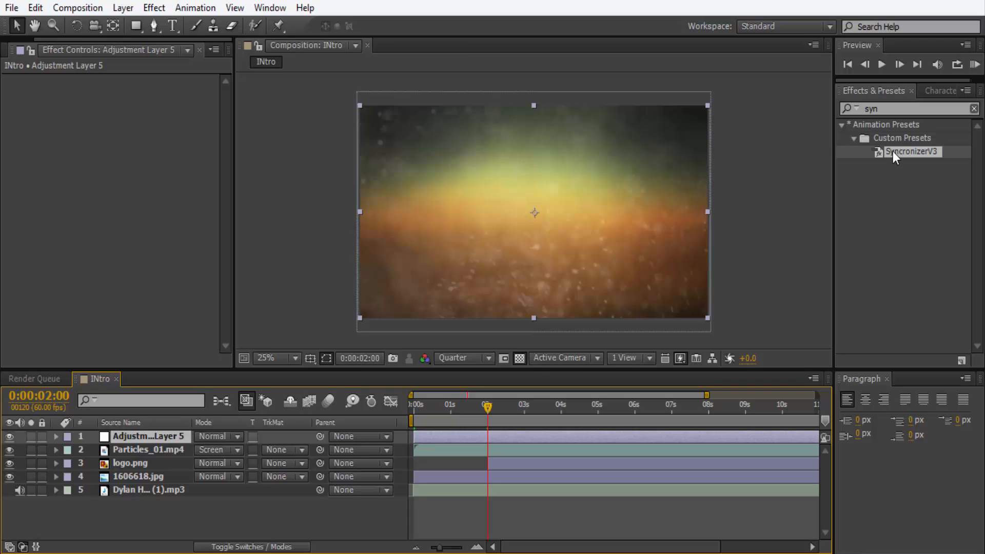
Apply the SyncronizerV3 preset to the adjustment layer and collapse all of its effects.
left_click_drag(879, 152, 124, 441)
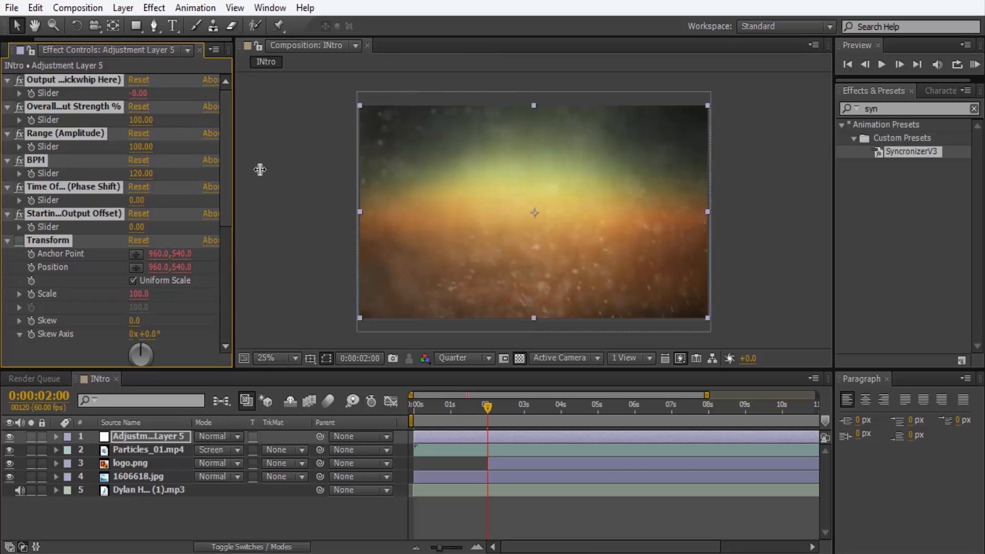
left_click(8, 240, "ctrl")
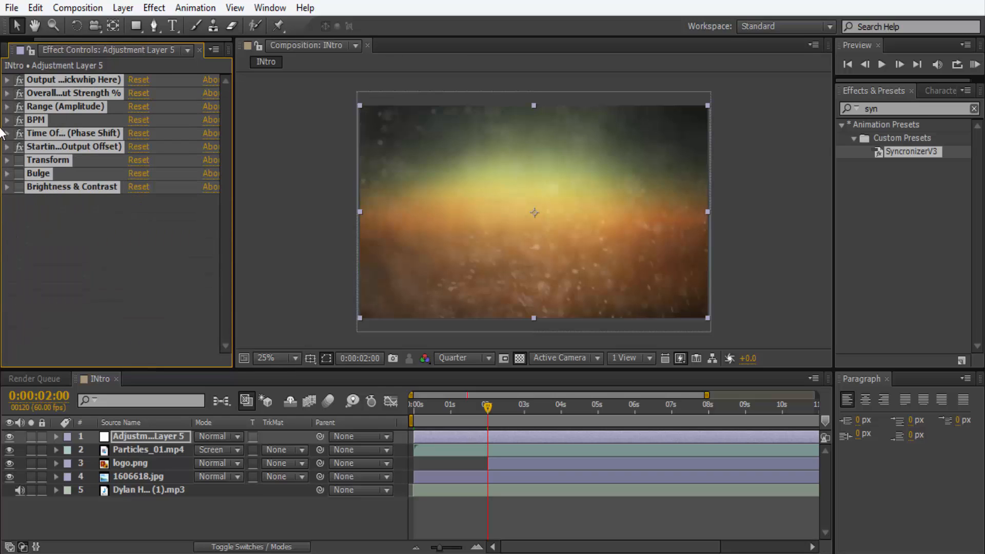
left_click(48, 337)
Expand the adjustment layer's Output, Overall Output Strength, Range (Amplitude), BPM and Time Offset (Phase Shift) sliders.
left_click(7, 80)
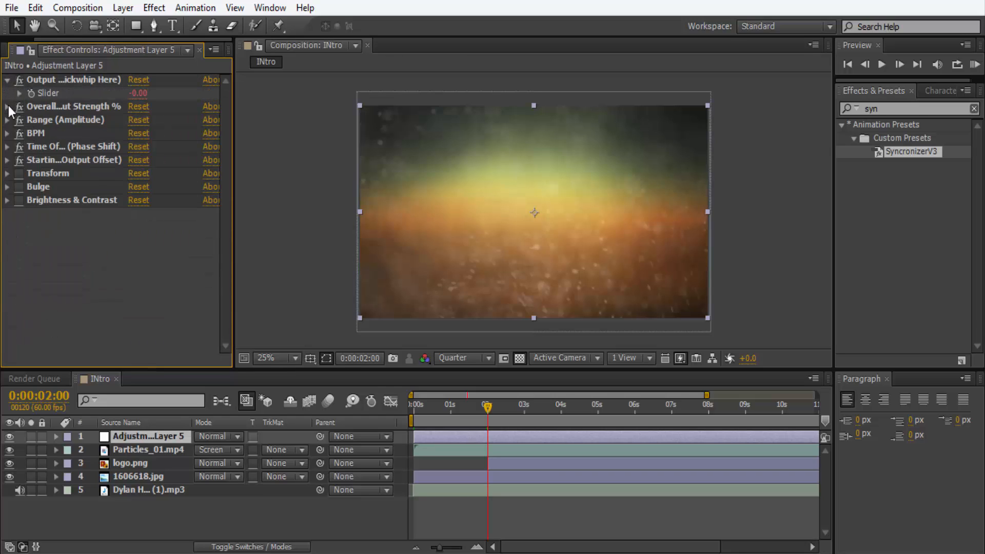
left_click(7, 107)
left_click(7, 132)
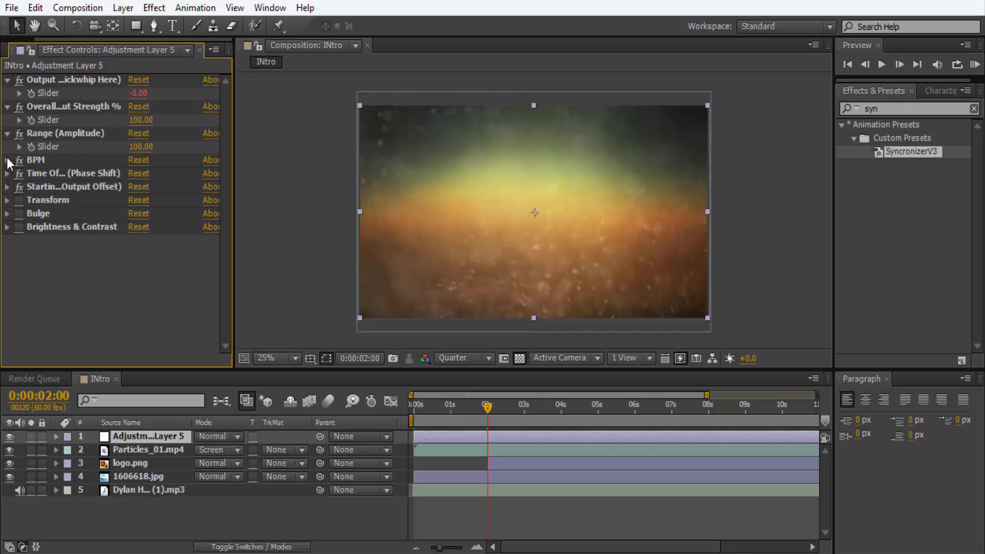
left_click(7, 160)
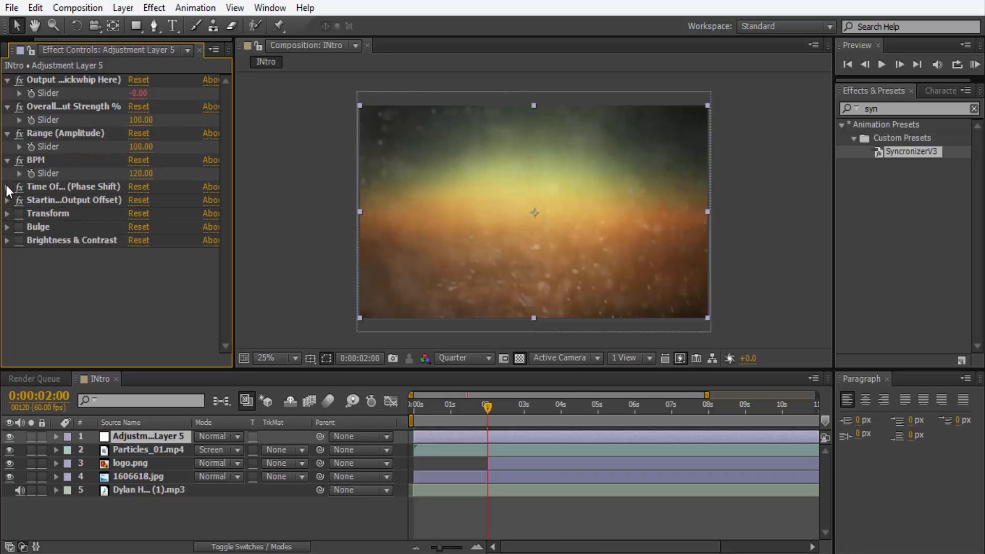
left_click(7, 187)
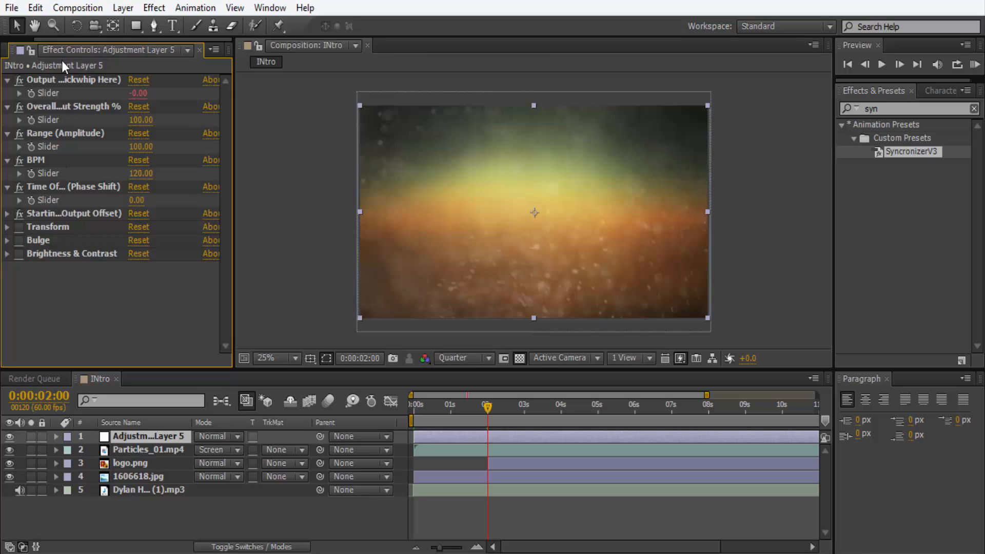
Set the adjustment layer's BPM slider to 70.
left_click(141, 174)
type("70")
key("Return")
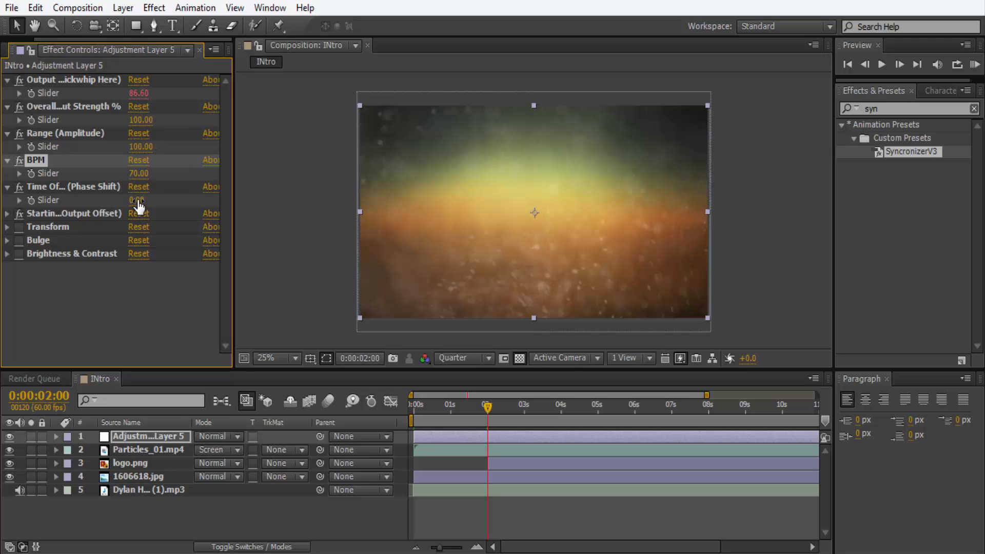
Try Time Offset (Phase Shift) values of 8, 9, 6 and 3 on the adjustment layer.
mouse_move(139, 199)
left_mouse_down()
mouse_move(142, 209)
mouse_move(181, 211)
mouse_move(139, 201)
left_mouse_up()
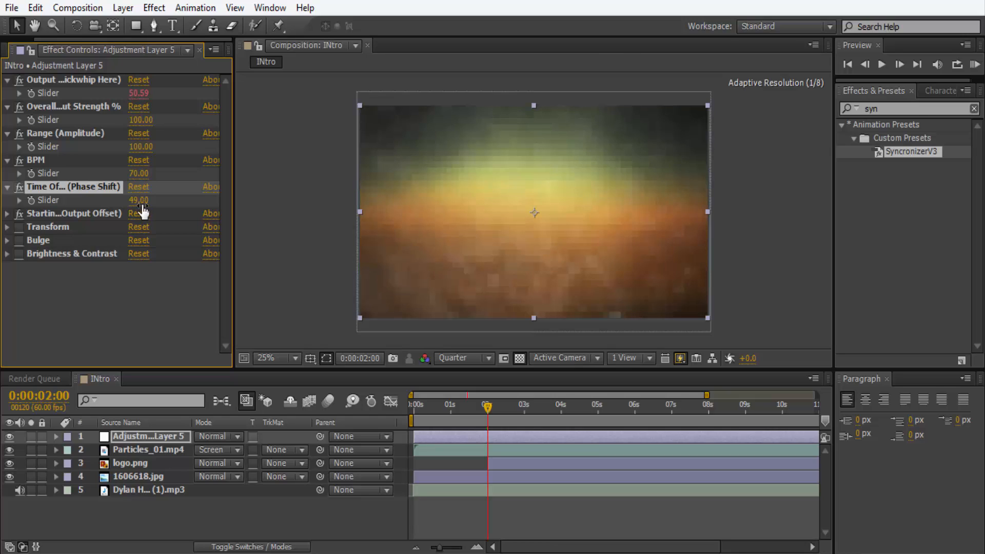
left_click(145, 202)
type("8")
key("Return")
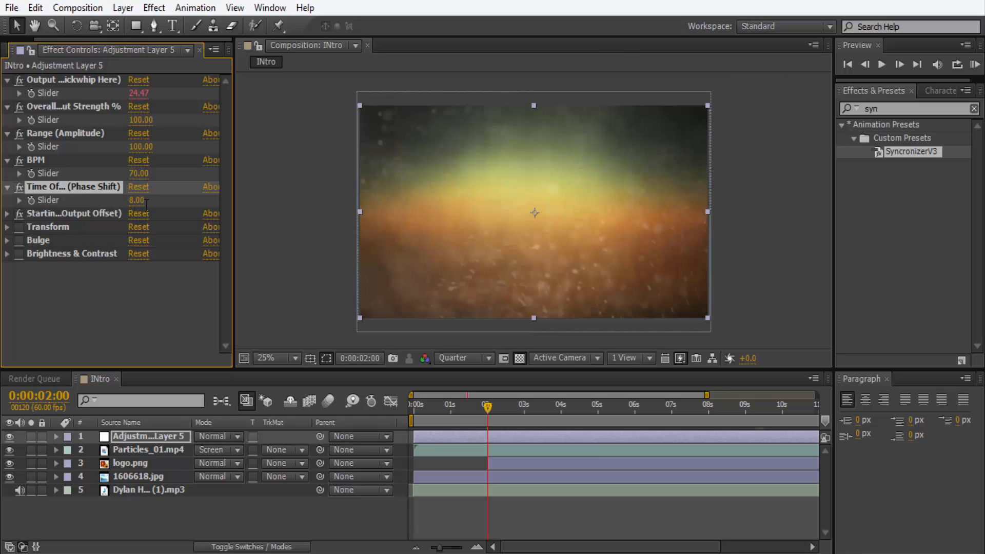
left_click(130, 200)
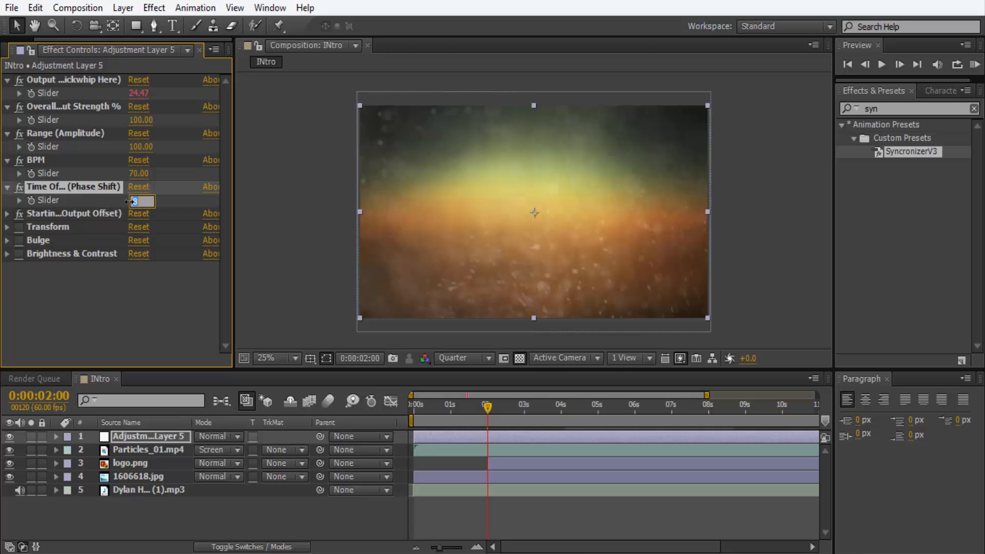
type("9")
key("Return")
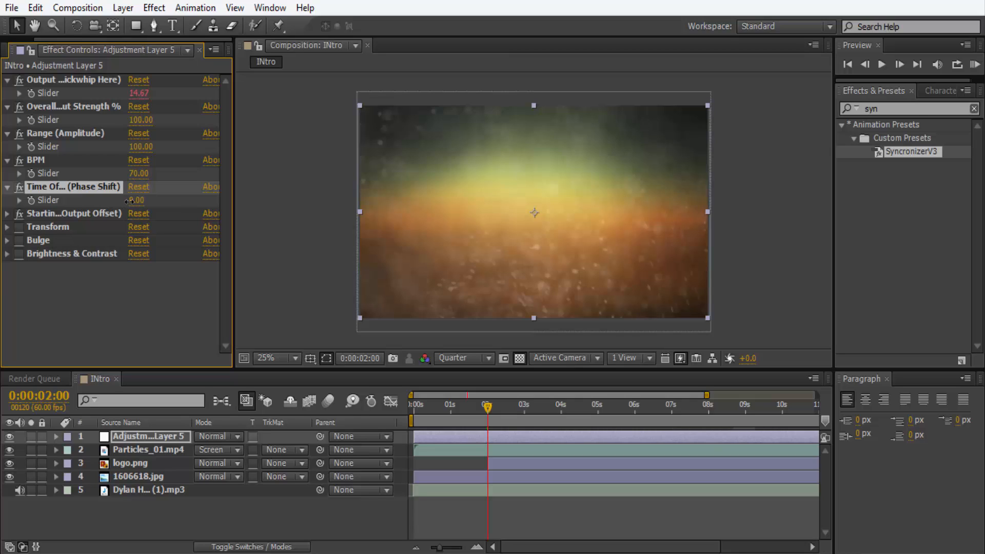
left_click(132, 203)
type("5")
key("Return")
left_click(132, 203)
left_click(132, 201)
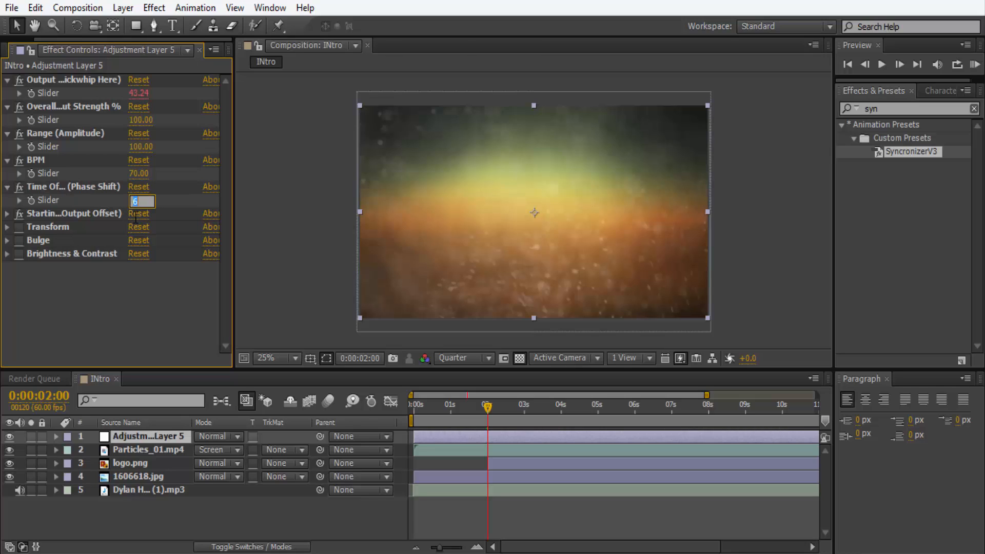
type("3")
key("Return")
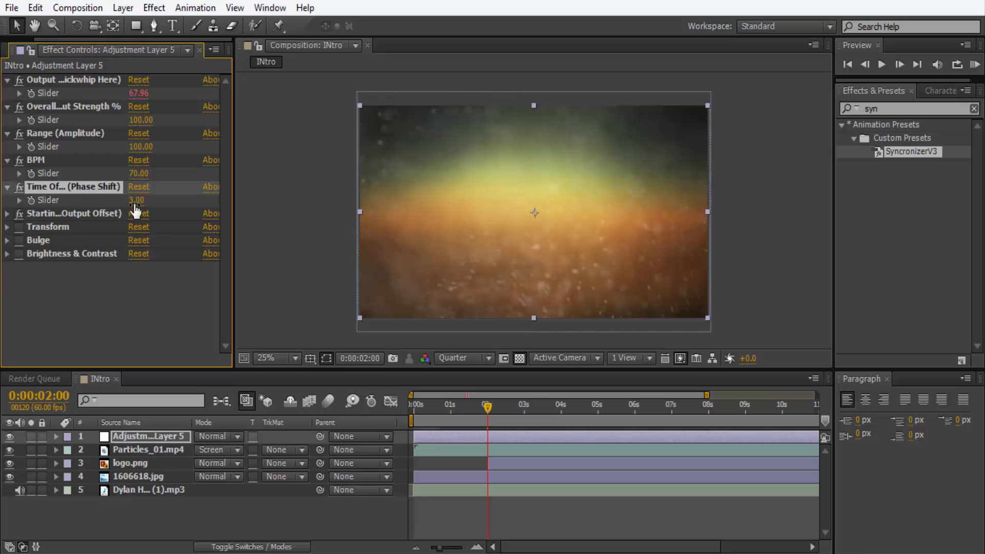
Try negative Time Offset (Phase Shift) values of -2, -4 and -5 on the adjustment layer.
left_click(135, 200)
type("-2")
key("Return")
left_click(137, 201)
type("-4")
key("Return")
left_click(138, 201)
type("-5")
key("Return")
Set the Time Offset (Phase Shift) slider to -5.5 and the Range (Amplitude) slider to 120.
left_click(135, 200)
key("BackSpace")
type("-5")
key("Return")
left_click(140, 147)
type("120")
key("Return")
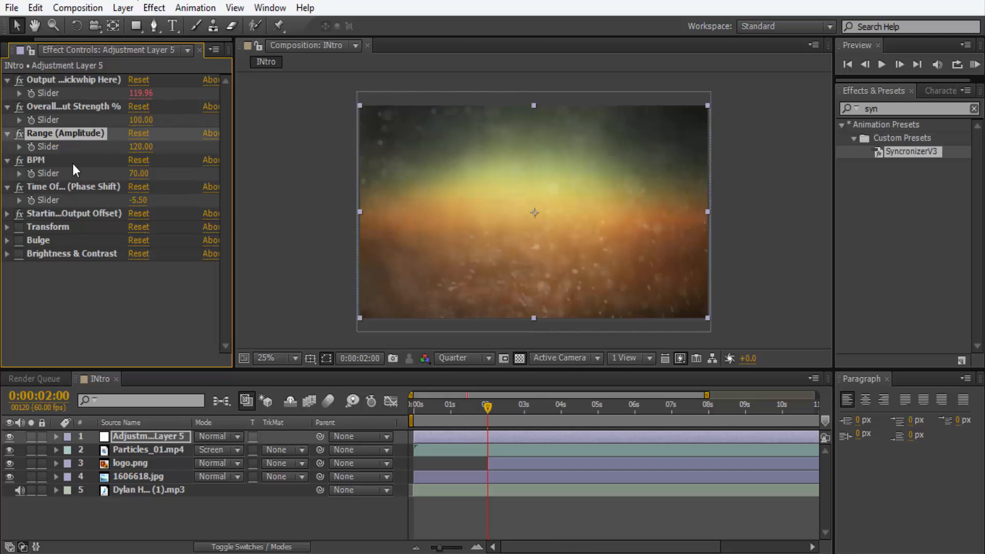
Check the audio waveform and keyframe Overall Output Strength at 100 at 0:00:02:00 and at 0 at 0:00:01:55.
left_click(57, 490)
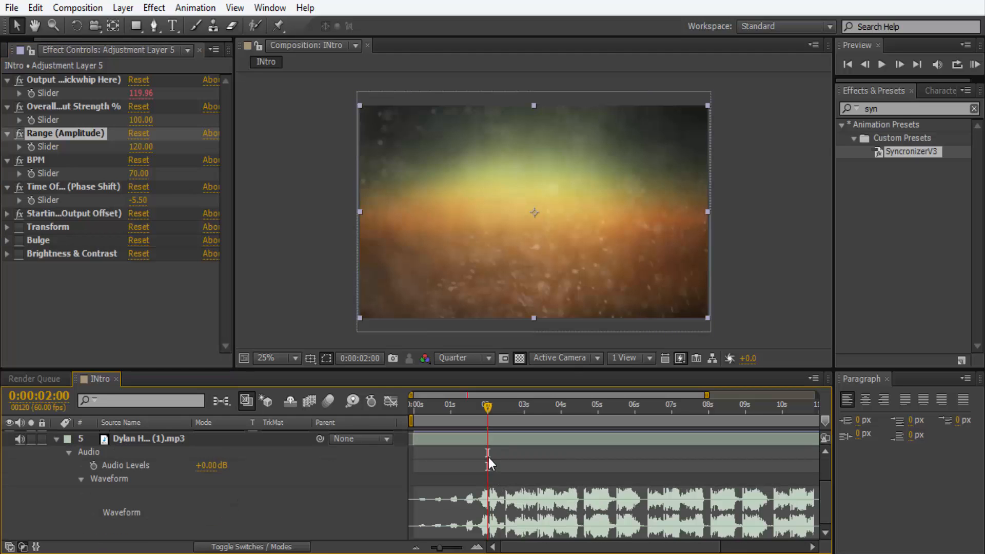
scroll(488, 460, "up", 2)
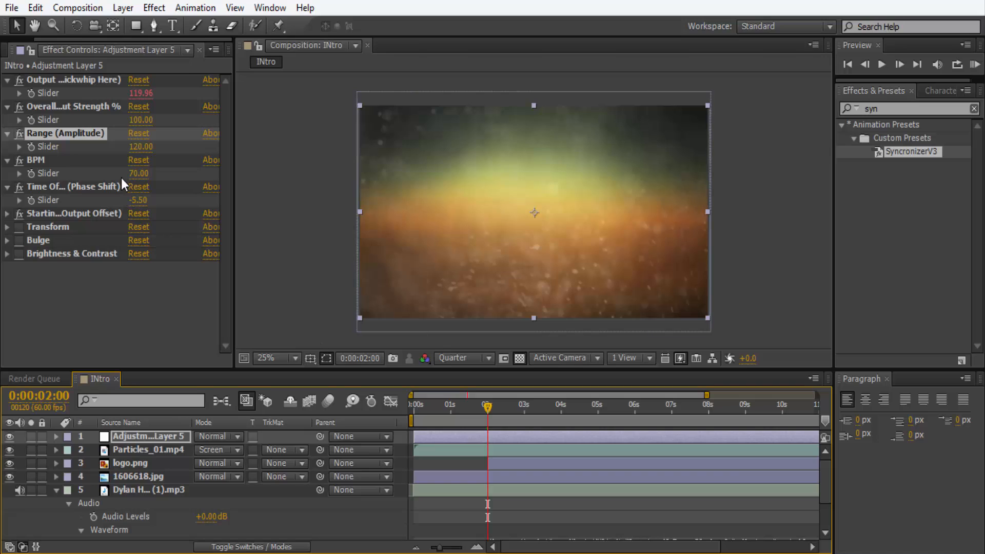
left_click(65, 106)
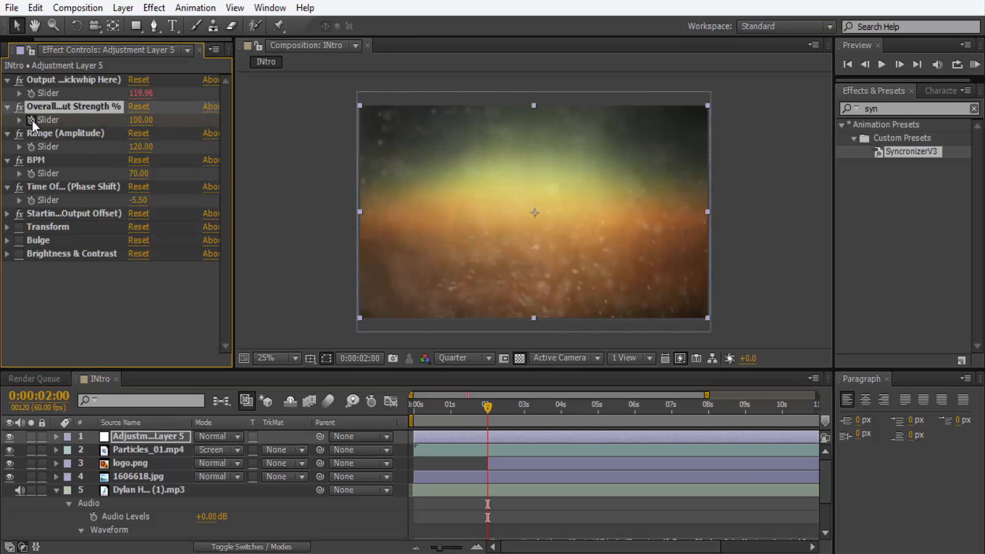
left_click(866, 64)
left_click(865, 64)
left_click(865, 64)
left_click(865, 64)
left_click(865, 64)
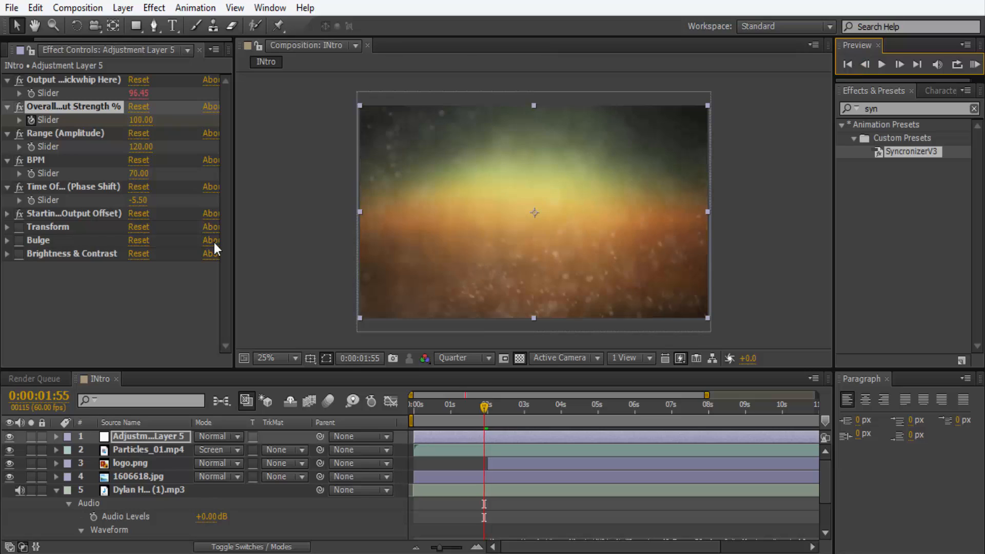
left_click(150, 120)
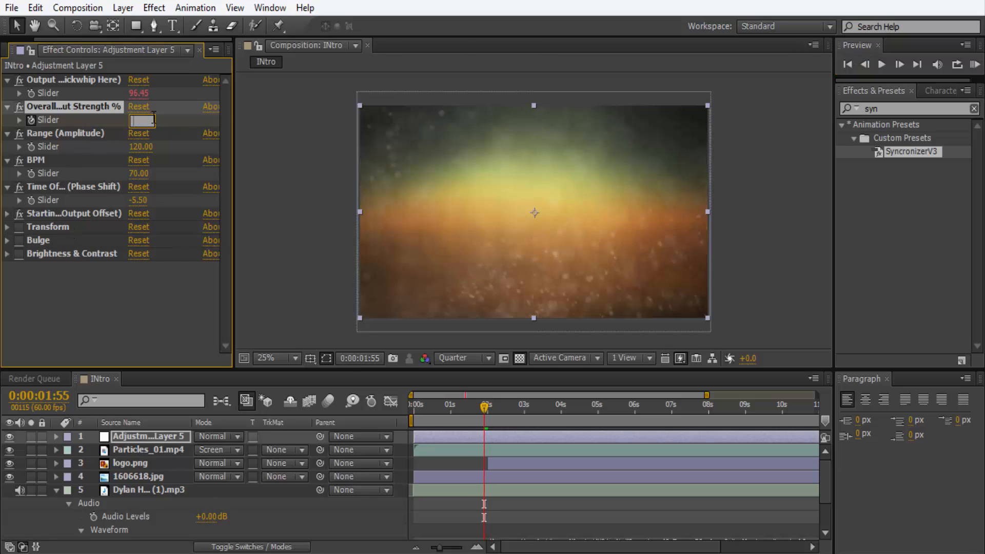
type("0")
key("Return")
Preview the intro's beat-synced motion against the music and collapse the audio layer's waveform.
key("KP_0")
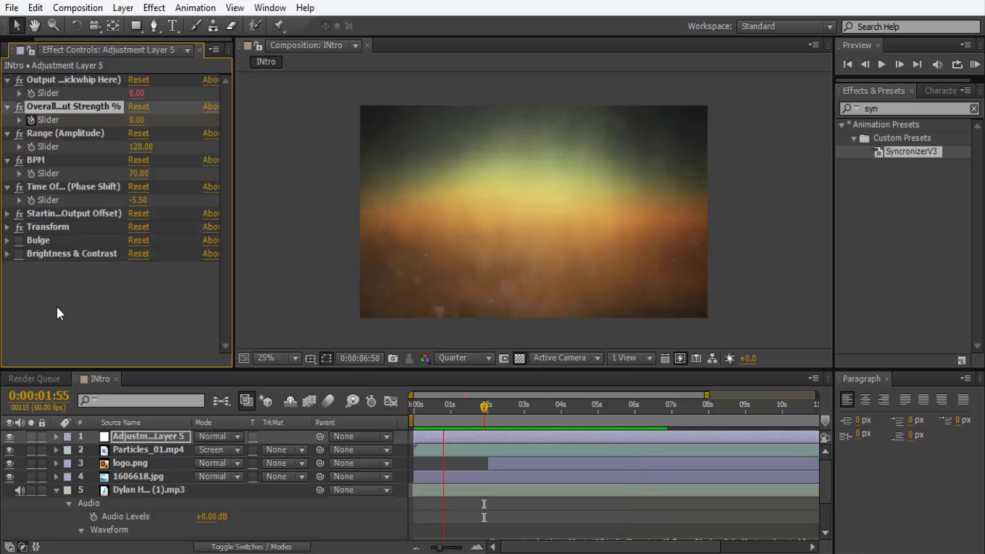
key("space")
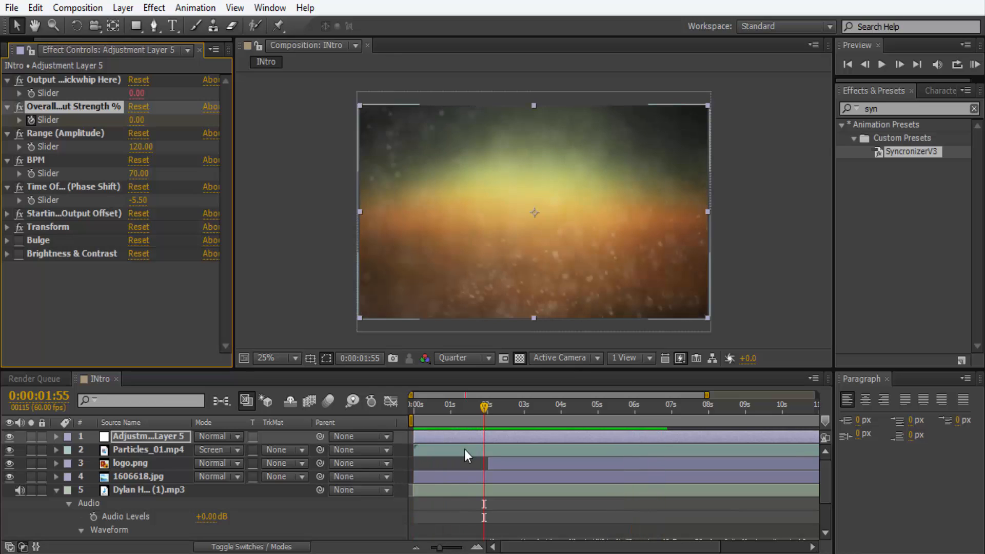
left_click(56, 490)
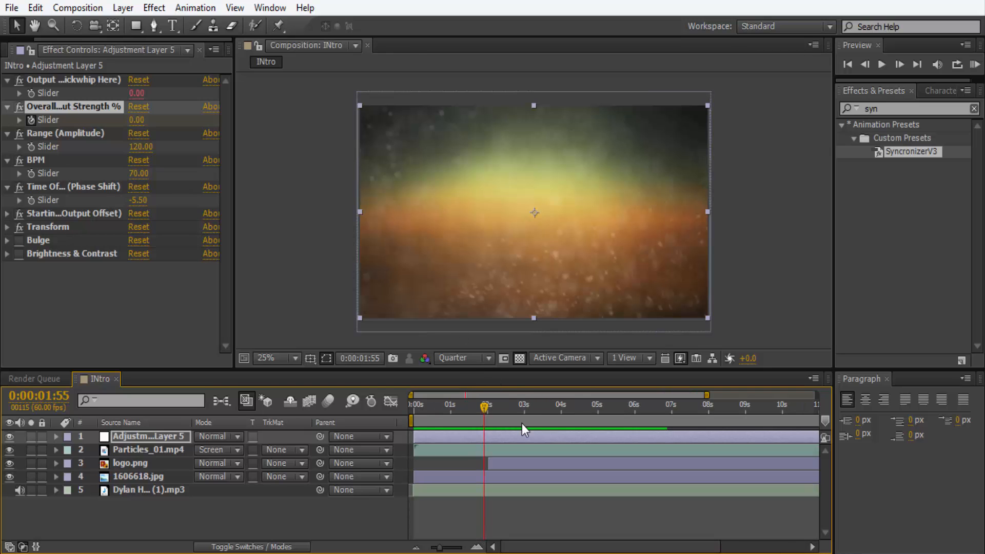
key("KP_0")
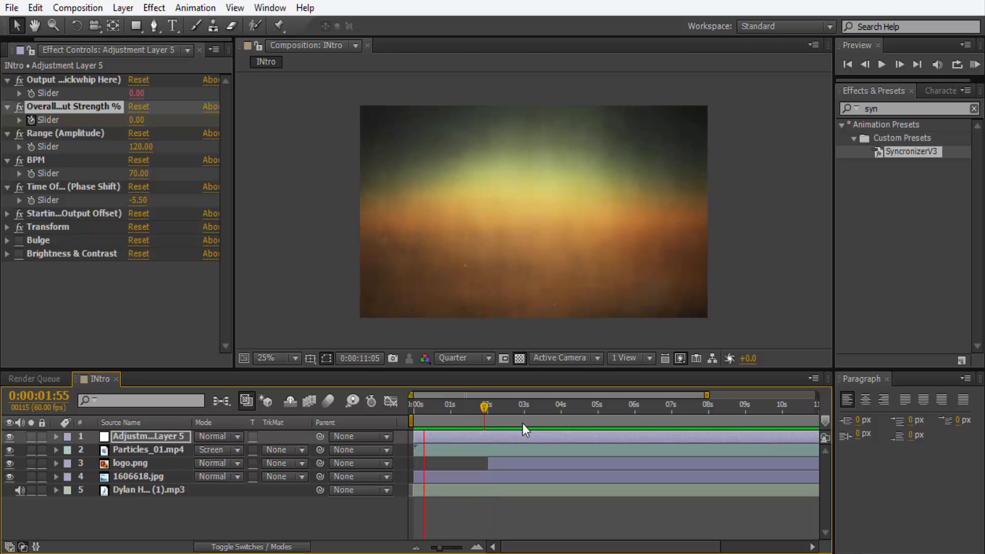
left_click(549, 435)
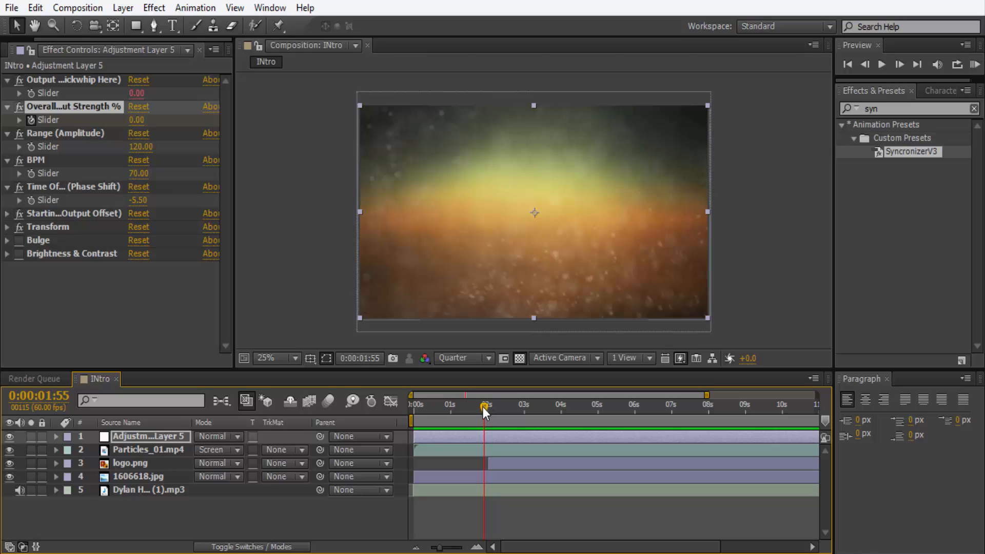
Move the current time to 0:00:02:01 and close both effect-control views to reveal the project's footage list.
left_click_drag(483, 409, 487, 407)
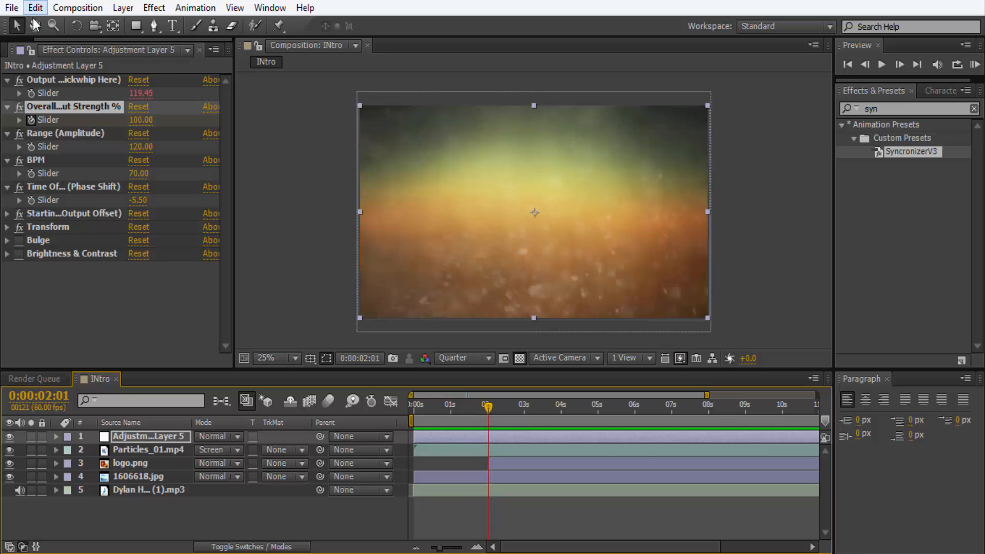
left_click(160, 55)
left_click(169, 69)
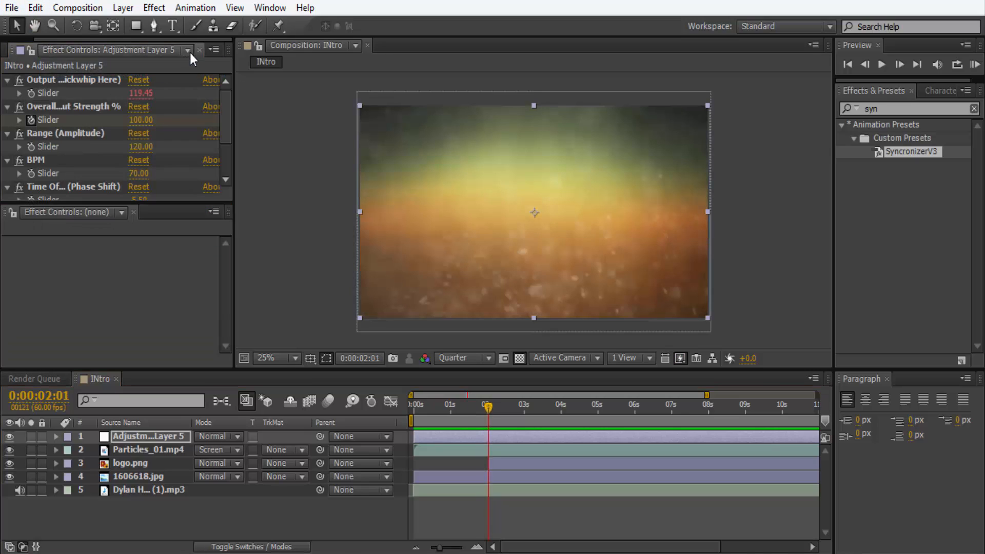
left_click(198, 49)
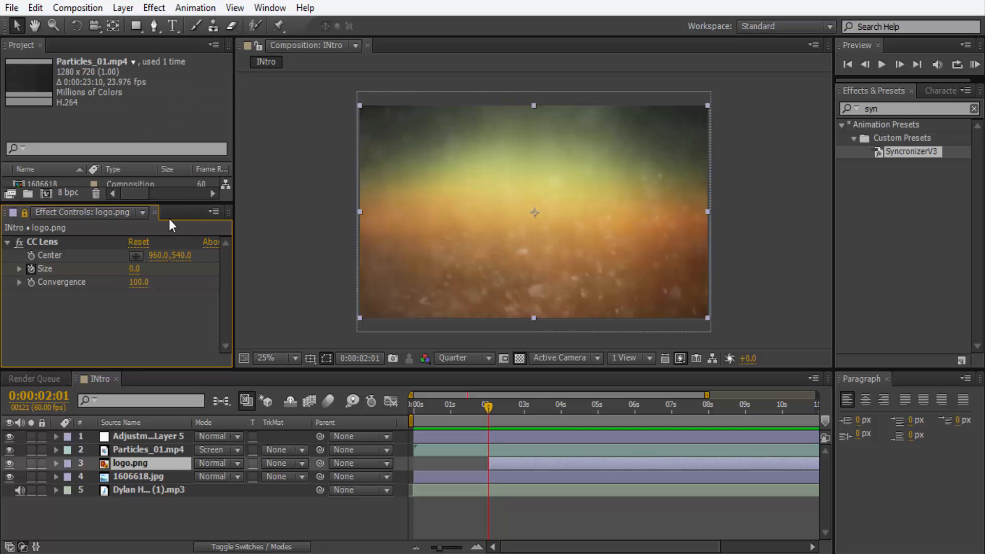
left_click(154, 213)
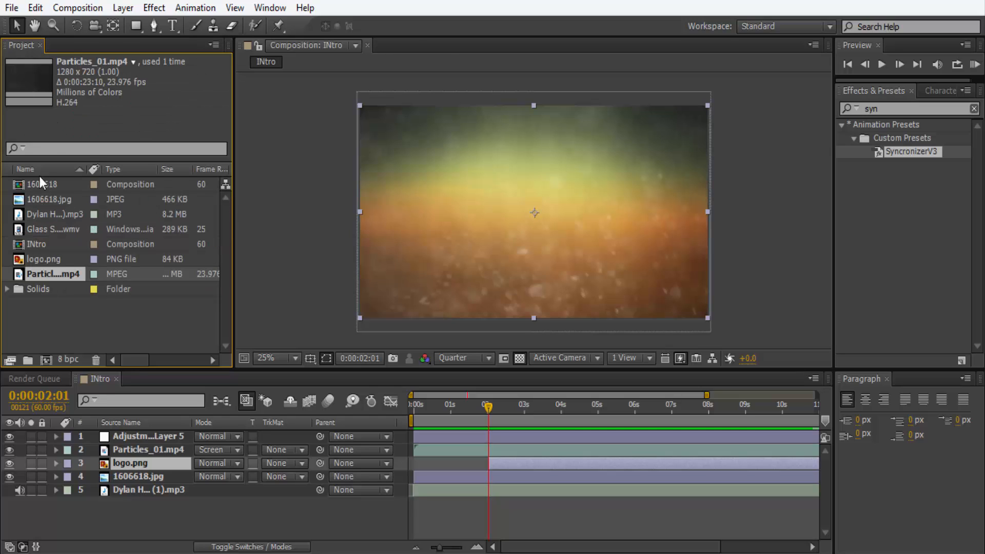
Add Glass Smash.wmv above the Particles_01.mp4 layer and scale it up until it nearly fills the frame.
left_click(46, 220)
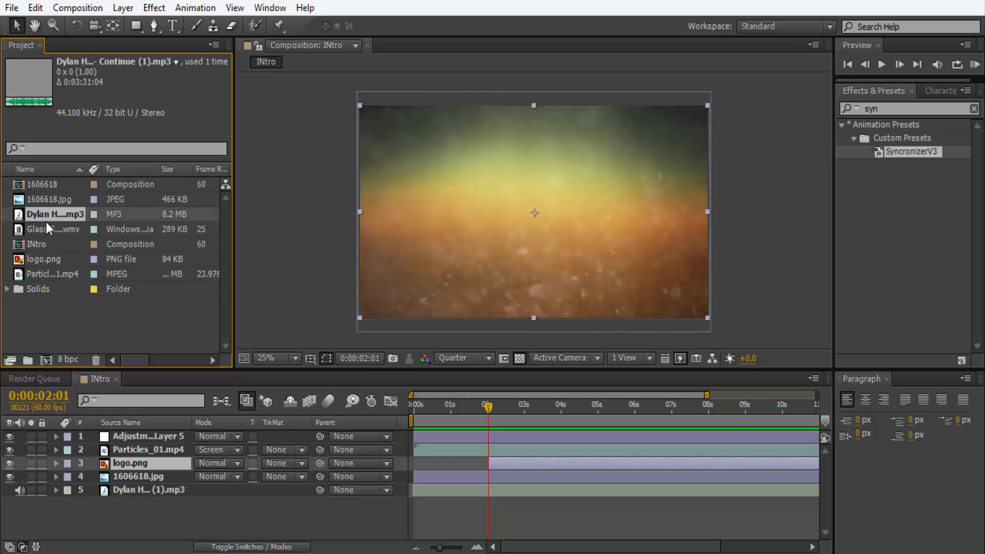
left_click(40, 224)
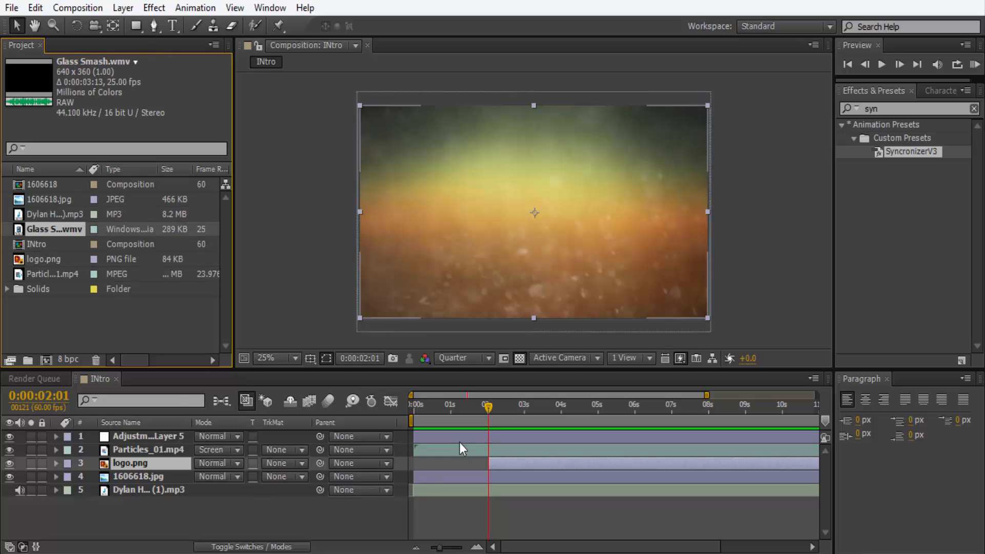
left_click_drag(28, 229, 125, 446)
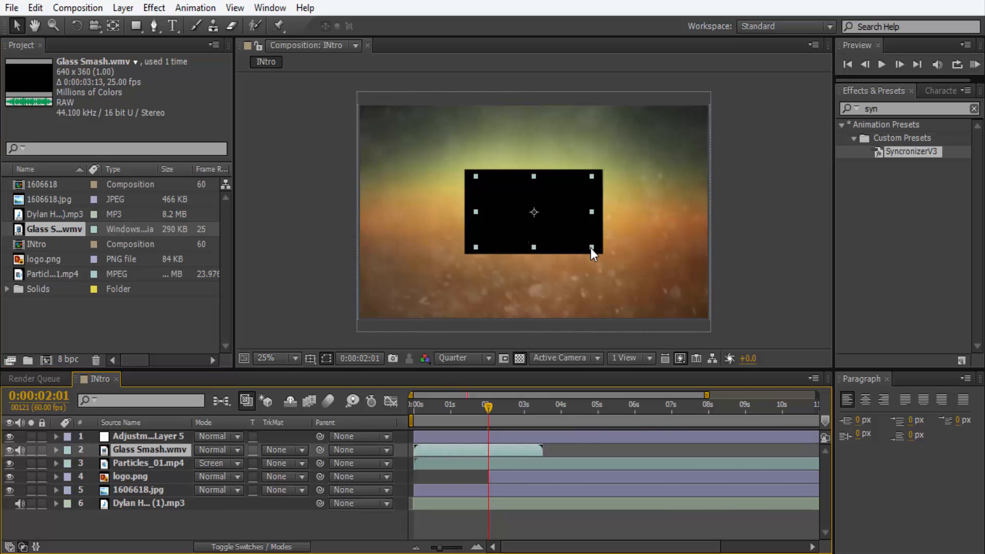
left_click_drag(592, 249, 688, 319)
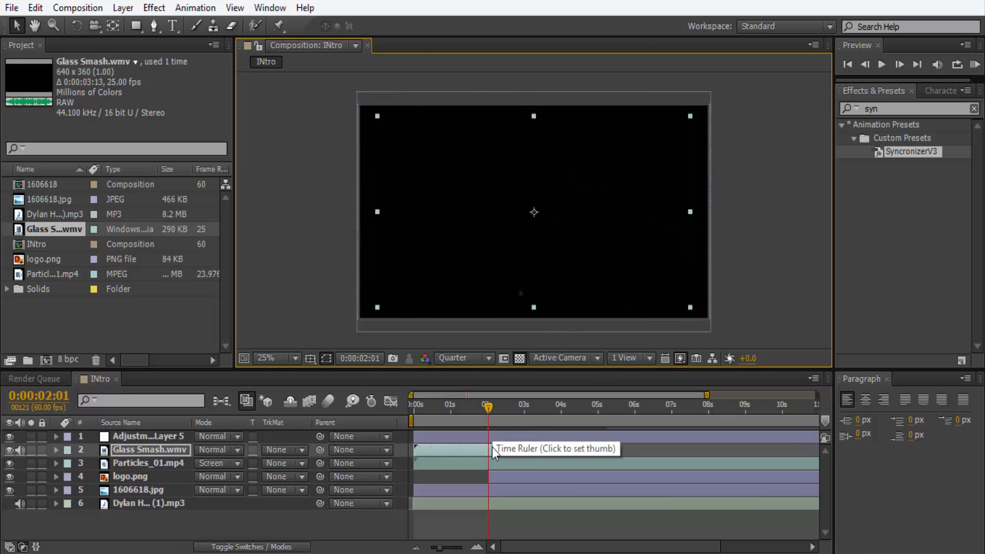
Try shifting the adjustment layer to start at 0:00:02:01 and undo that time change.
left_click_drag(447, 437, 522, 439)
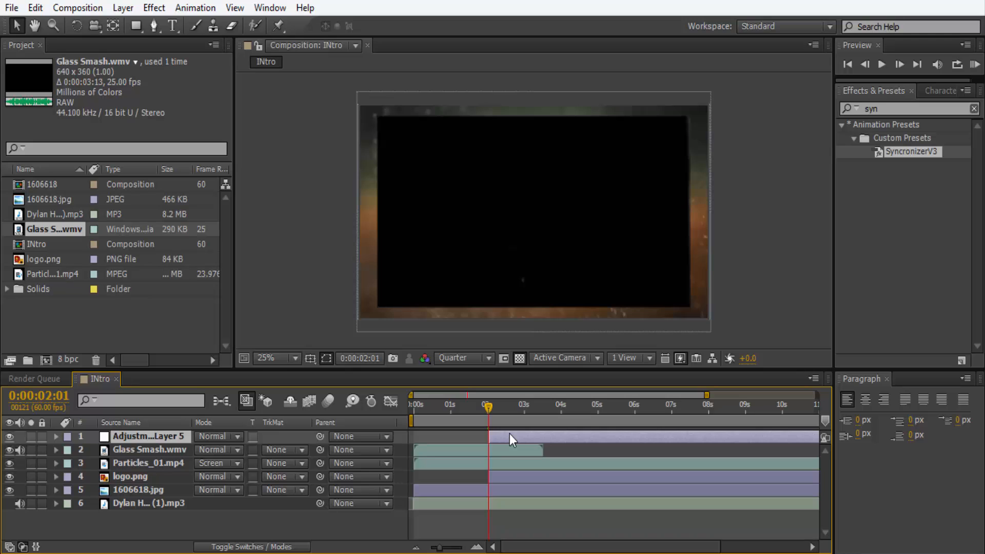
left_click(35, 7)
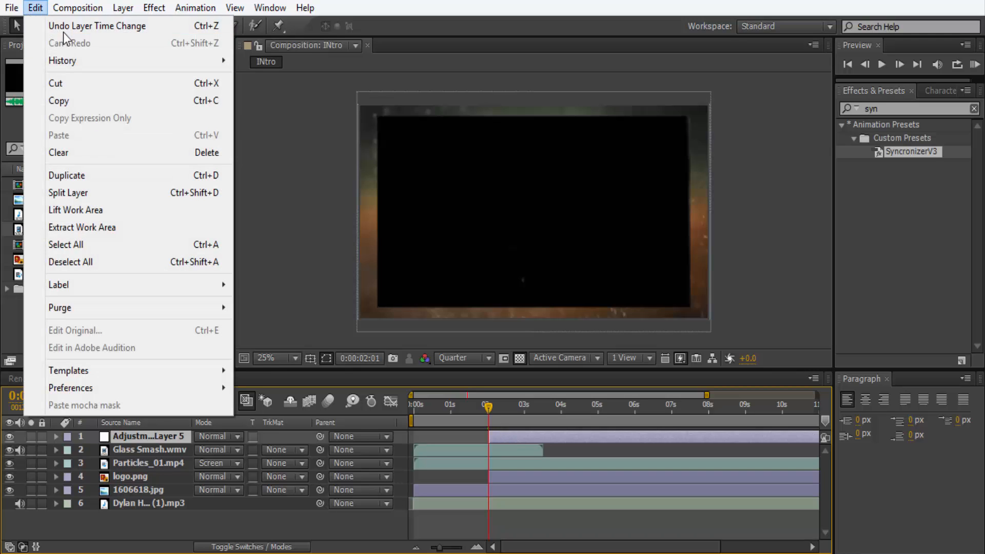
left_click(62, 29)
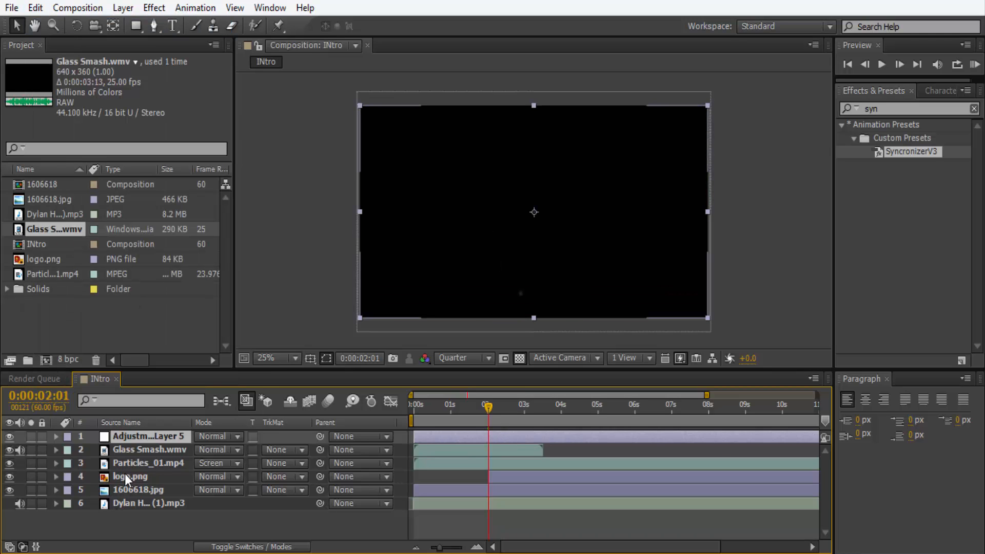
Shift the Glass Smash.wmv layer to start at 0:00:02:01 and enlarge it to cover the whole frame.
left_click(131, 450)
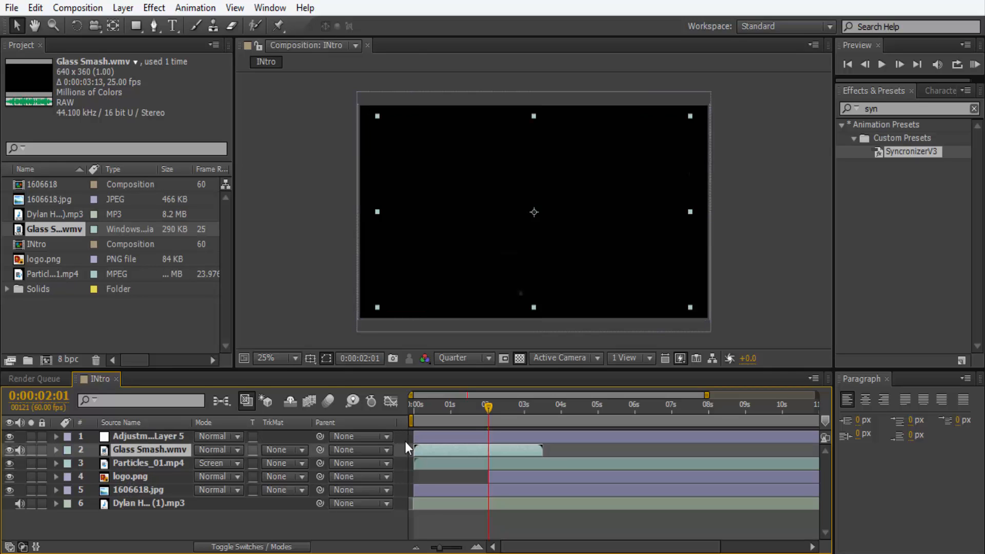
left_click_drag(436, 448, 510, 441)
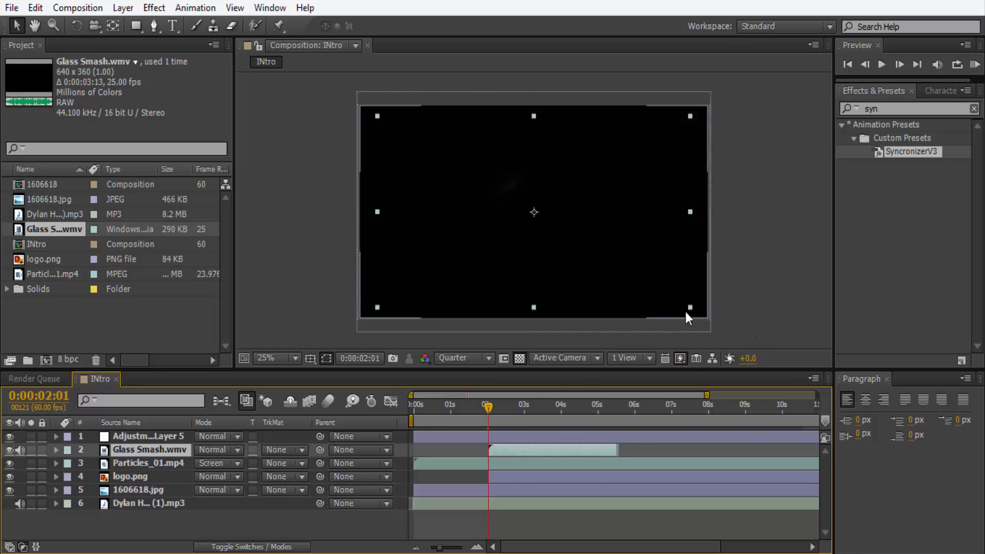
left_click_drag(689, 309, 709, 322, "shift")
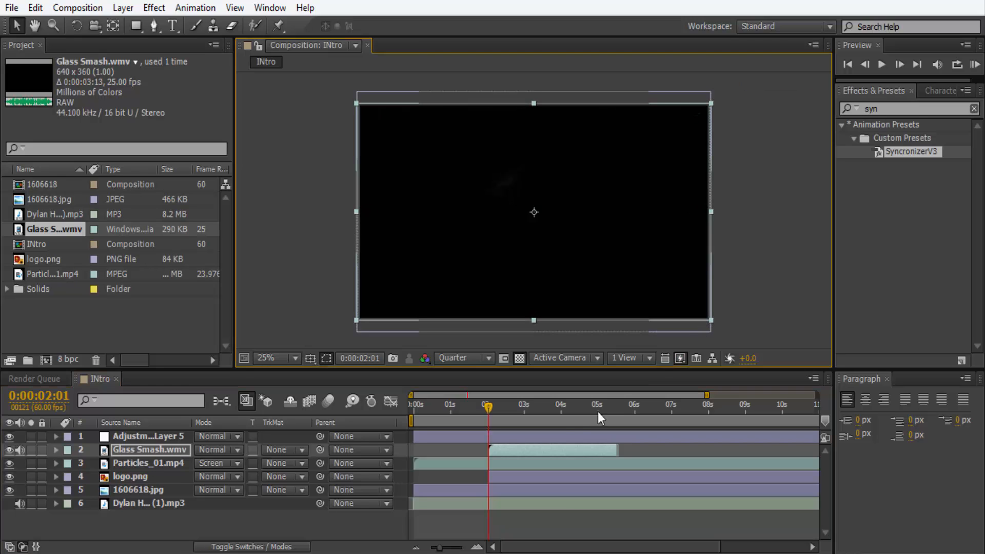
Set the Glass Smash.wmv layer's blending mode to Screen and preview the intro with the glass effect.
left_click(239, 451)
left_click(271, 239)
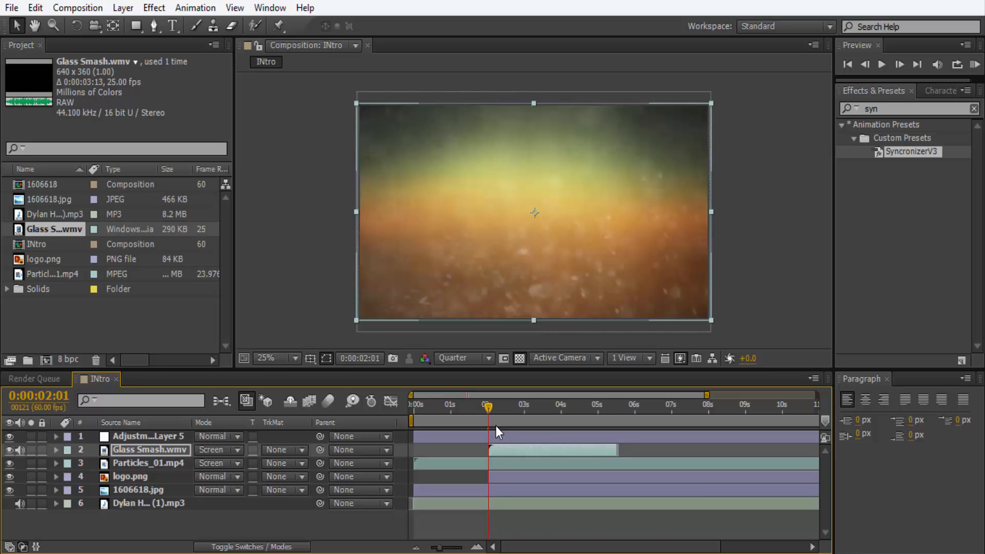
key("KP_0")
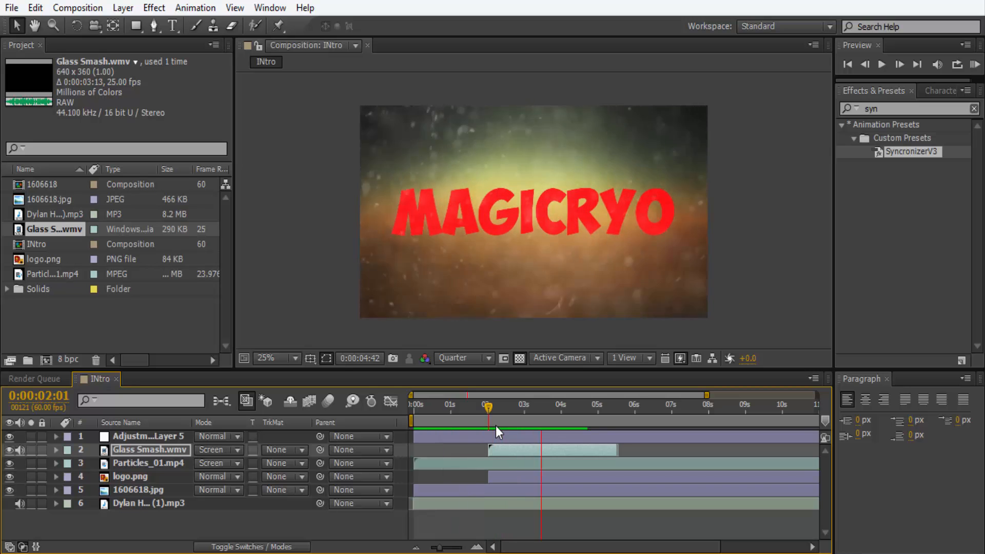
key("space")
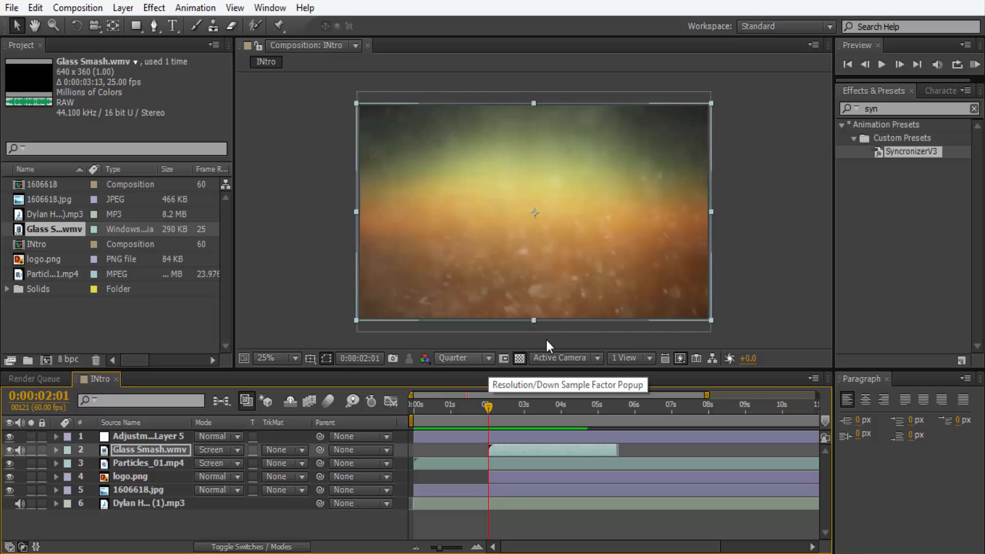
Set the composition preview resolution to Full and add the INtro composition to the render queue.
left_click(487, 359)
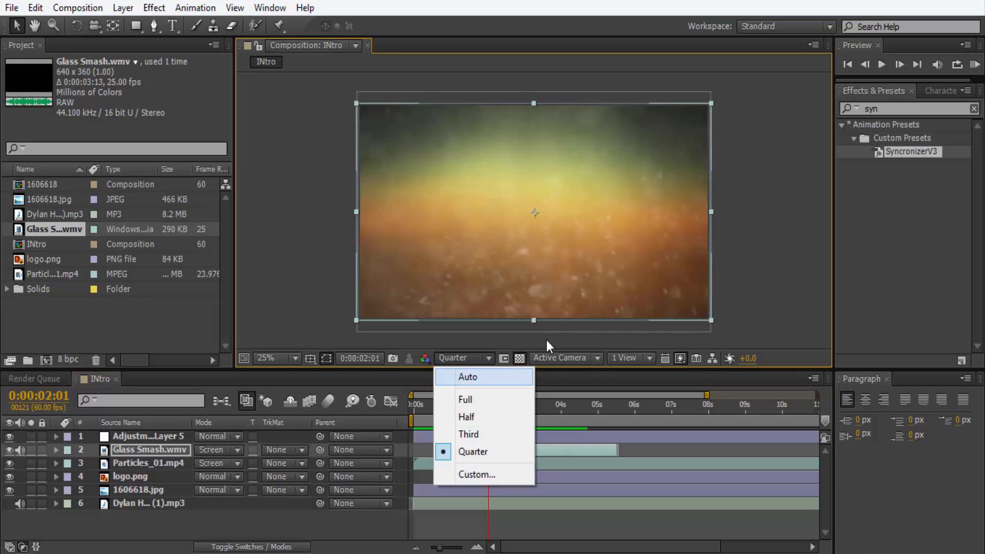
left_click(464, 399)
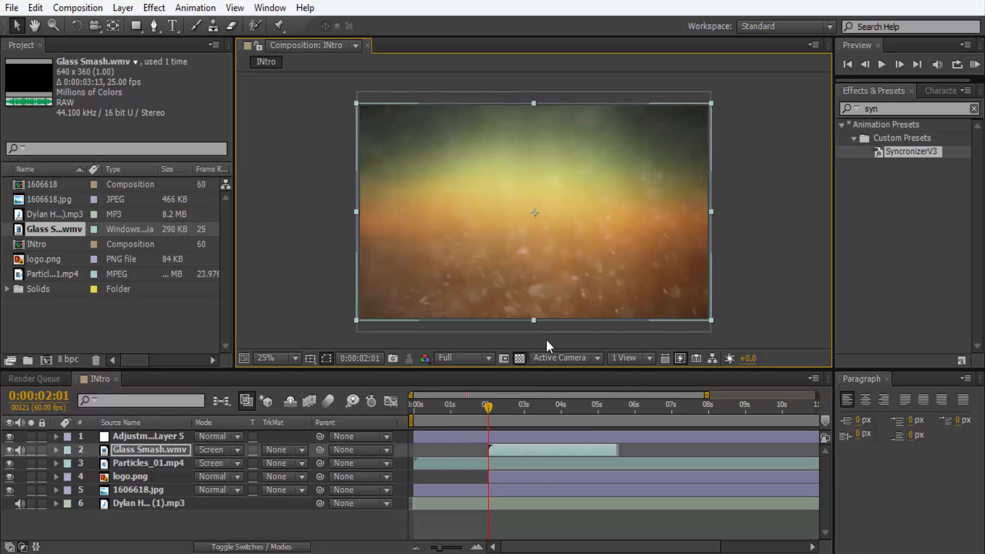
left_click(11, 8)
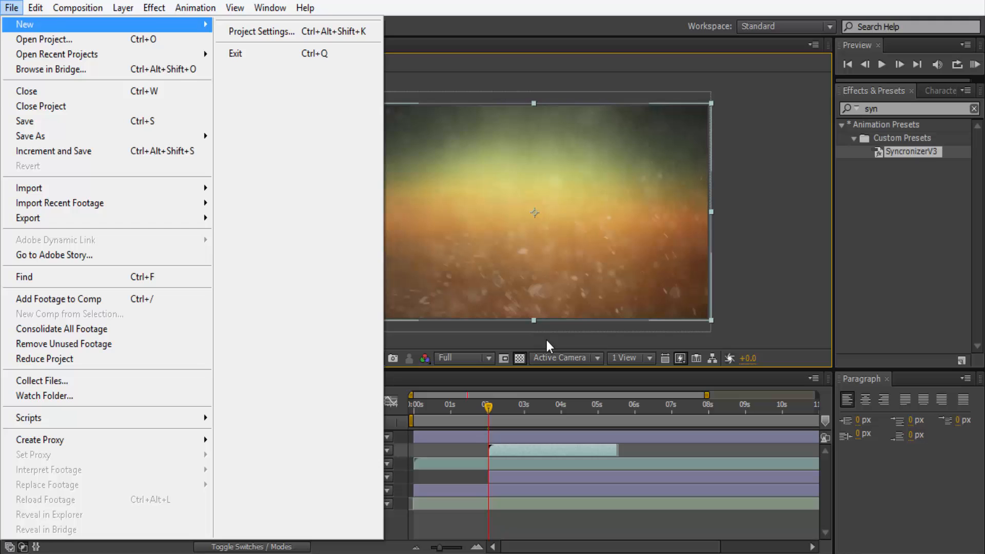
mouse_move(61, 218)
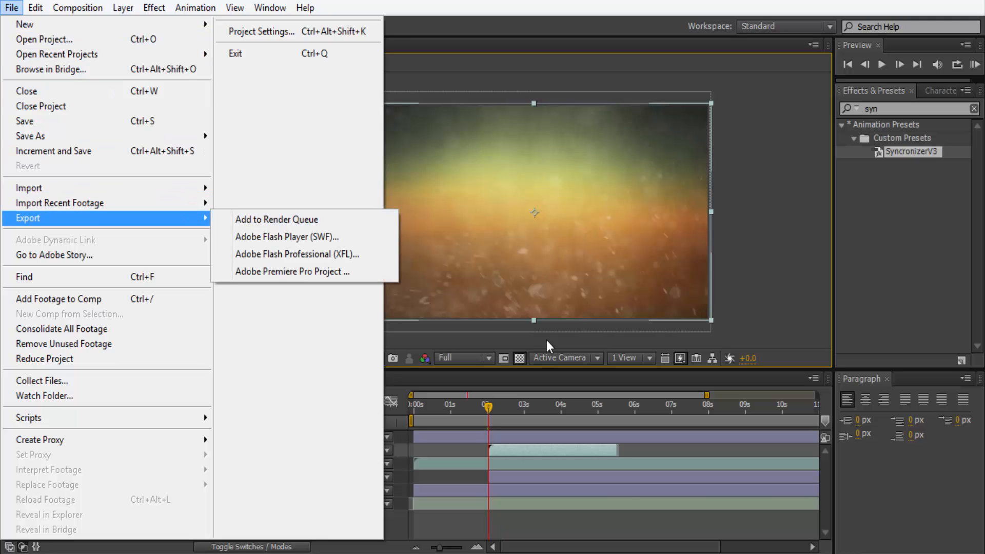
left_click(277, 219)
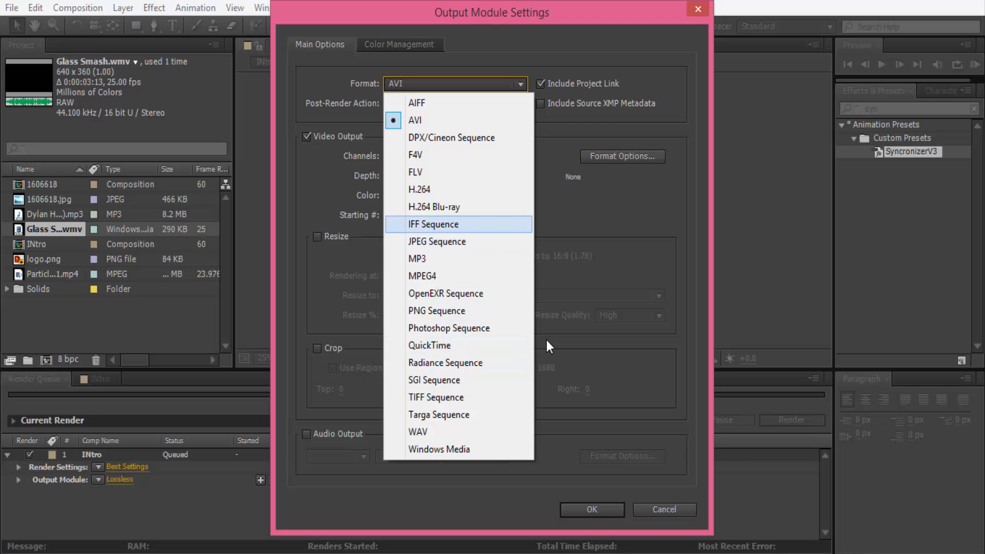
Set the queued INtro render's output module format to H.264 and accept the output settings.
left_click(420, 190)
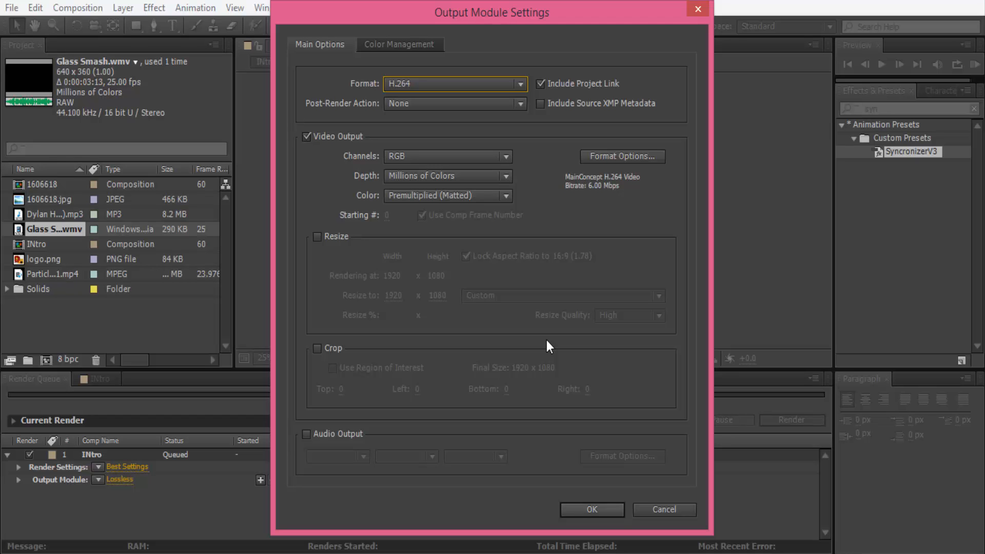
key("Return")
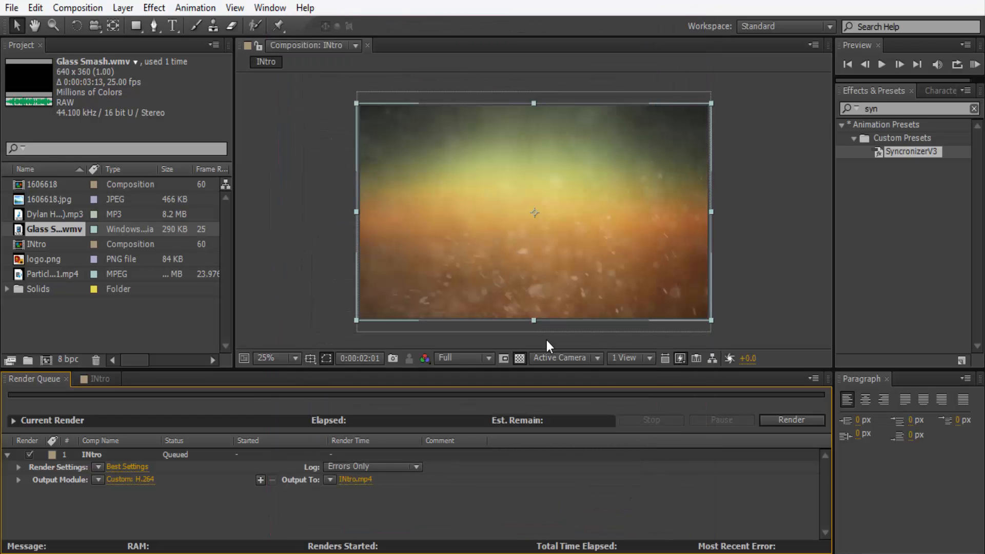